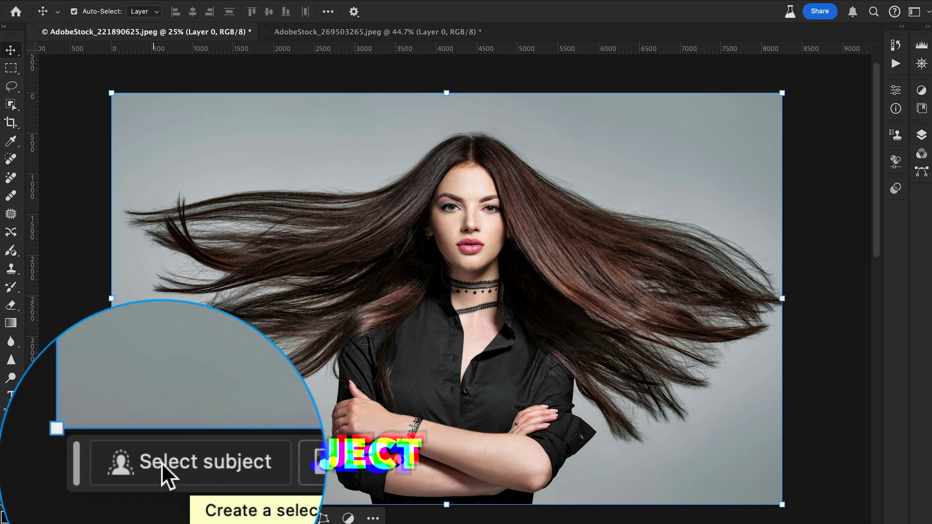
# Select the woman and her windswept hair with Select Subject, then open the Select menu
pyautogui.click(155, 518)
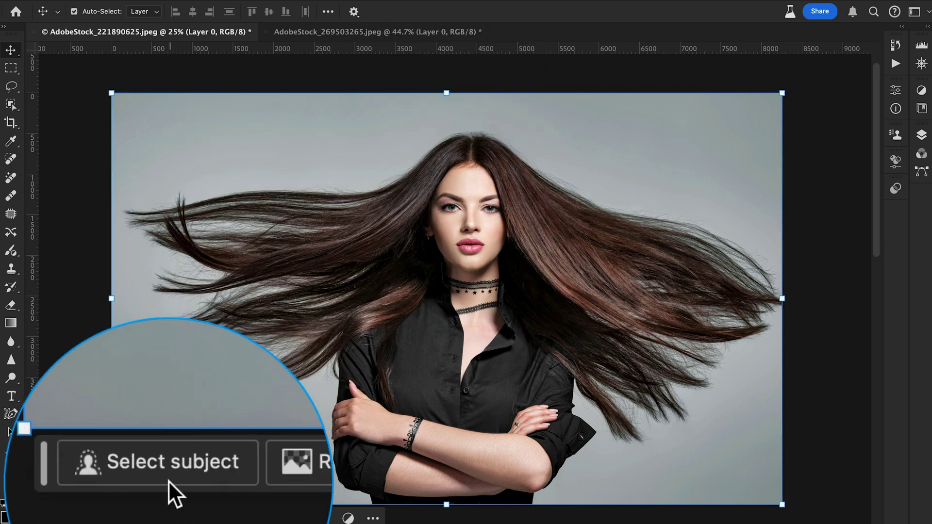
pyautogui.click(165, 508)
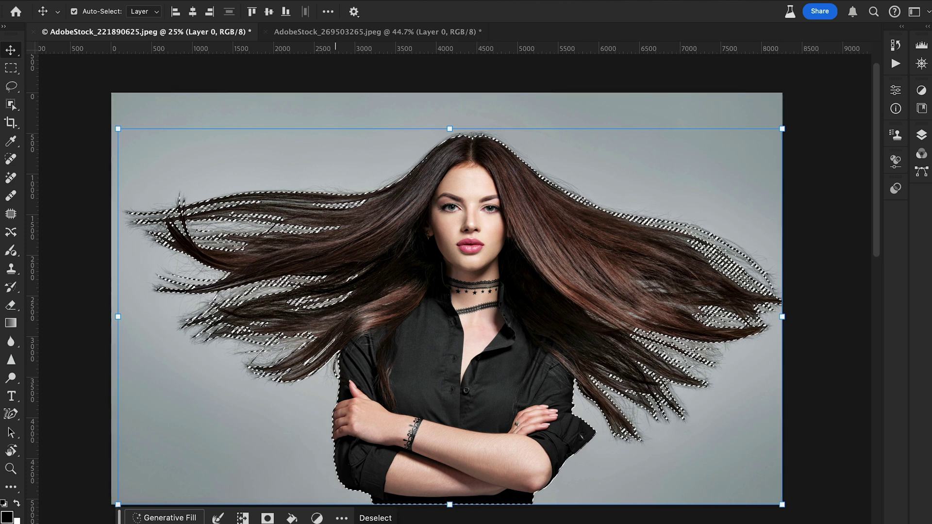
pyautogui.click(288, 1)
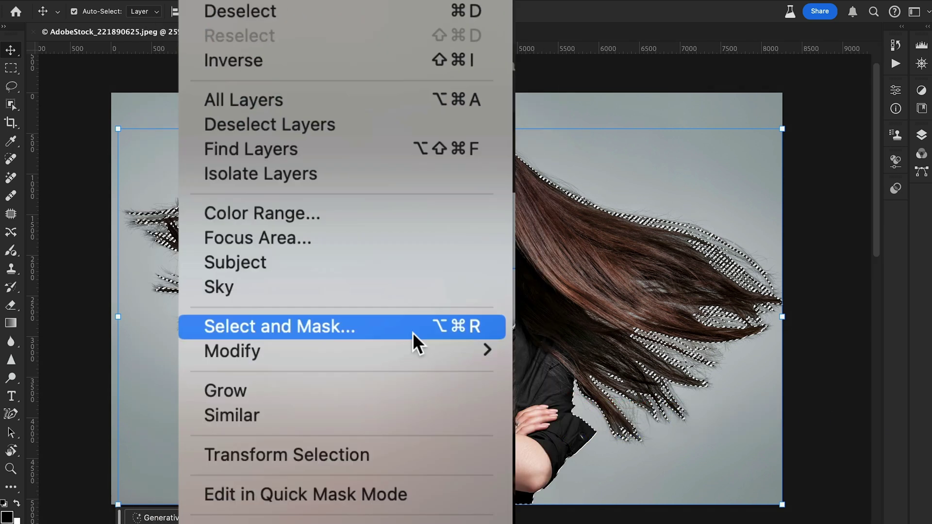
pyautogui.click(414, 334)
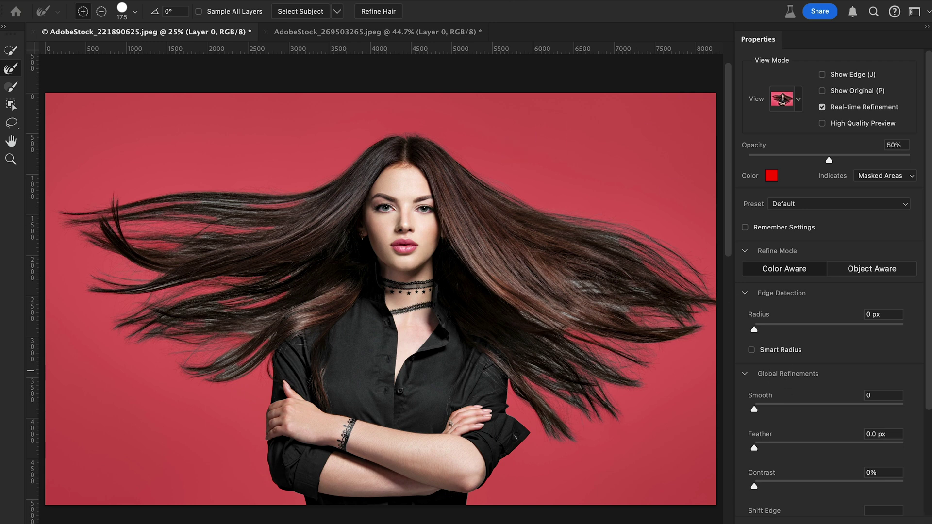
pyautogui.press('Return')
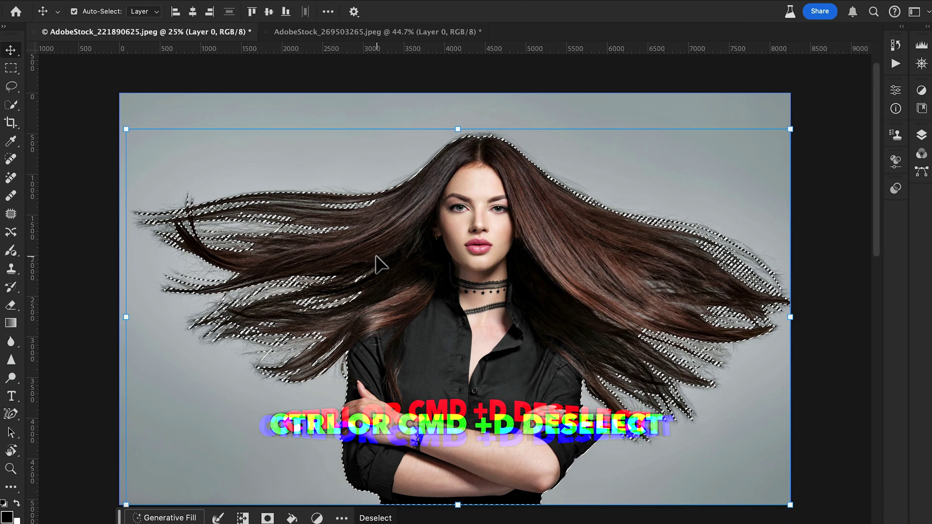
# Deselect the woman and switch to the Quick Selection Tool
pyautogui.hotkey('ctrl', 'd')
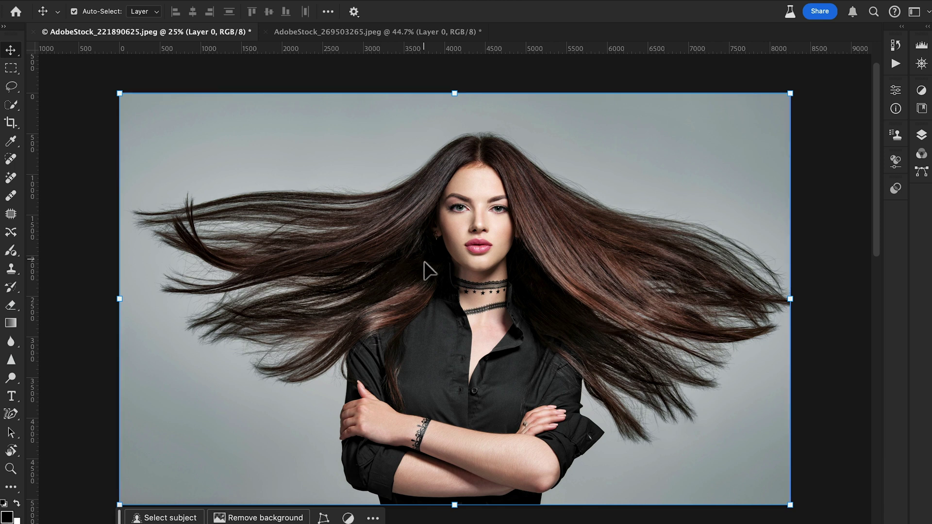
pyautogui.rightClick(12, 103)
pyautogui.click(63, 100)
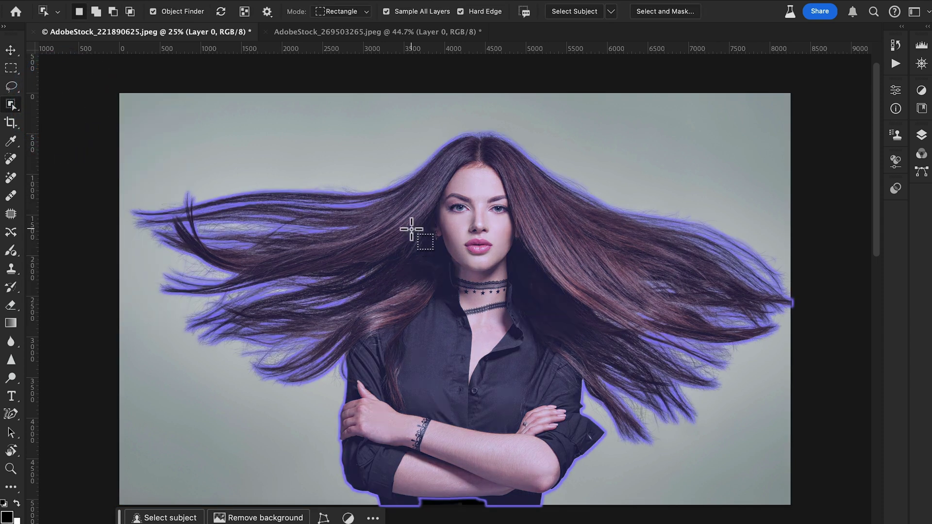
pyautogui.rightClick(13, 110)
pyautogui.click(71, 117)
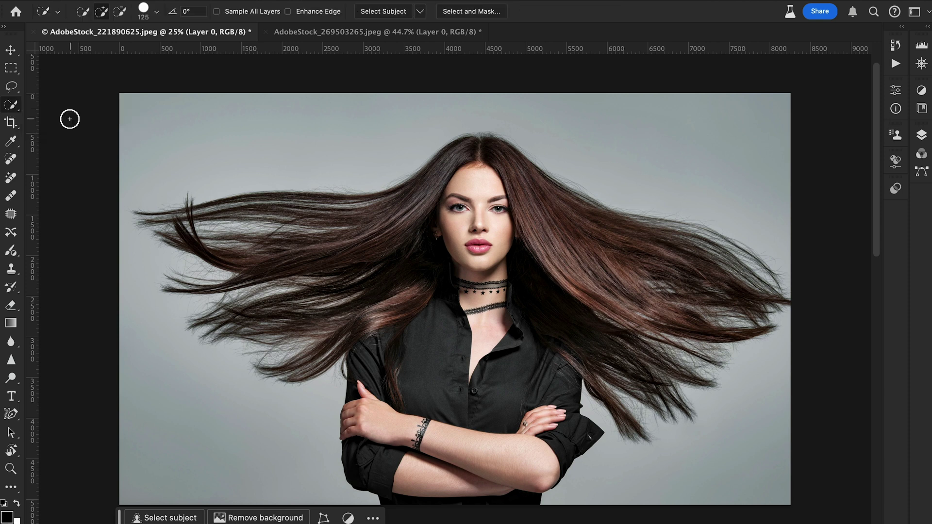
# Try Select and Mask, cancel out of it, and return to the Select menu
pyautogui.click(467, 14)
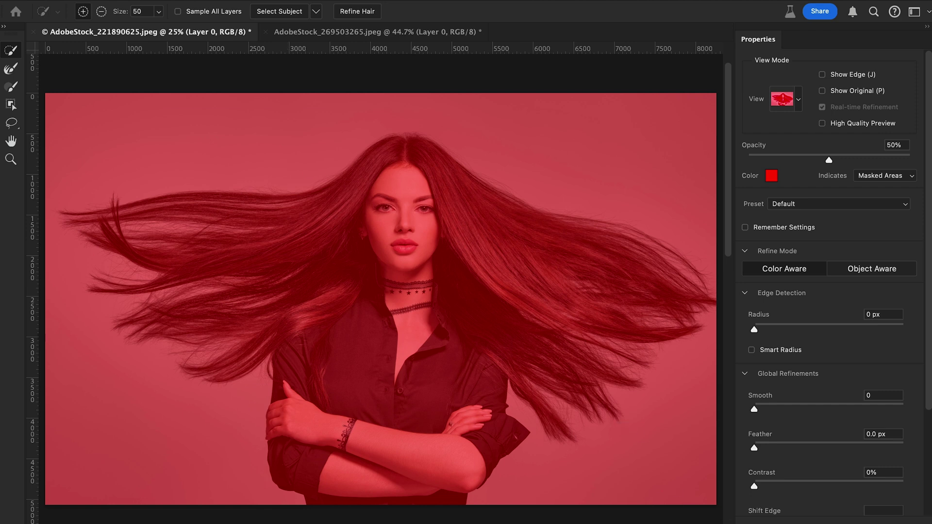
pyautogui.click(850, 520)
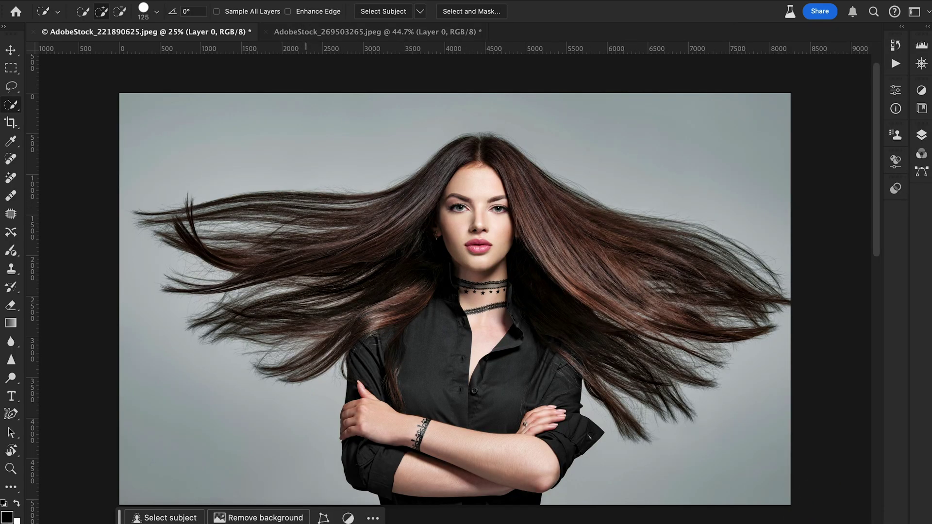
pyautogui.click(306, 0)
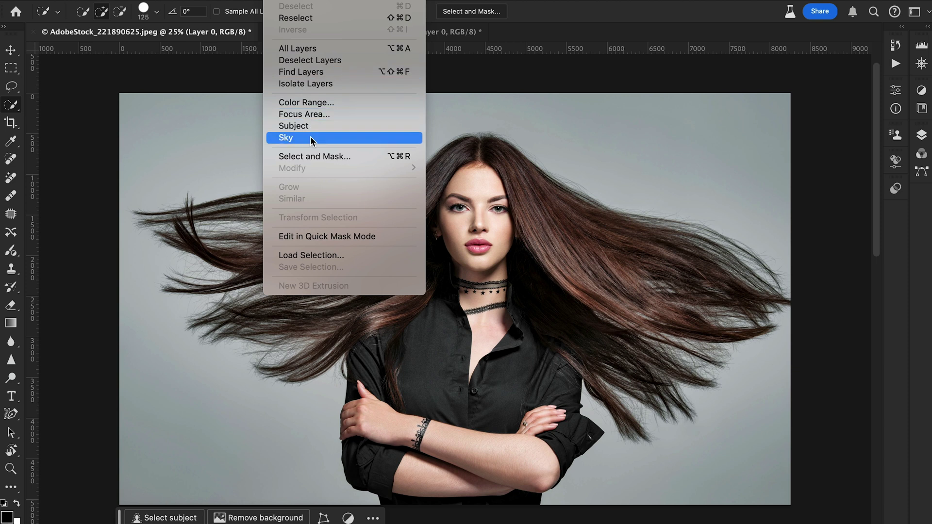
# Open Select and Mask and set its preview View to Onion Skin at 100% transparency
pyautogui.click(337, 157)
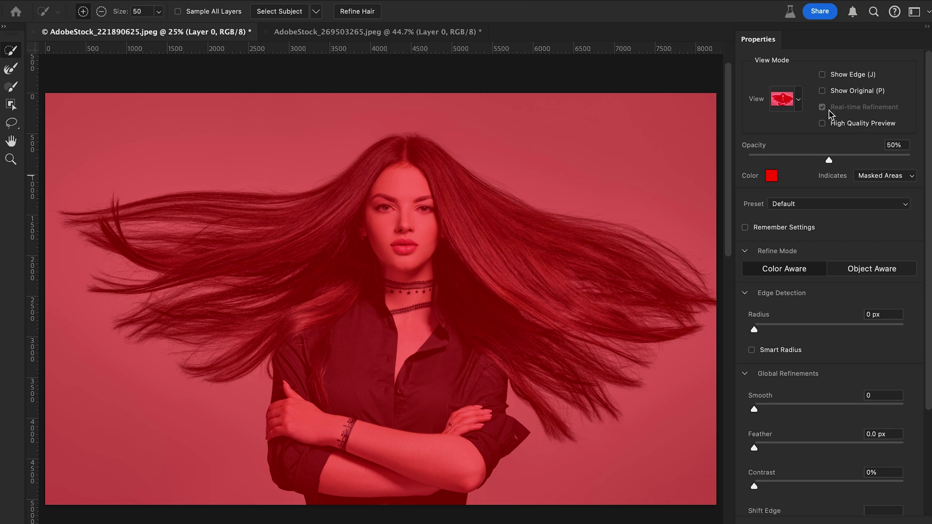
pyautogui.click(799, 100)
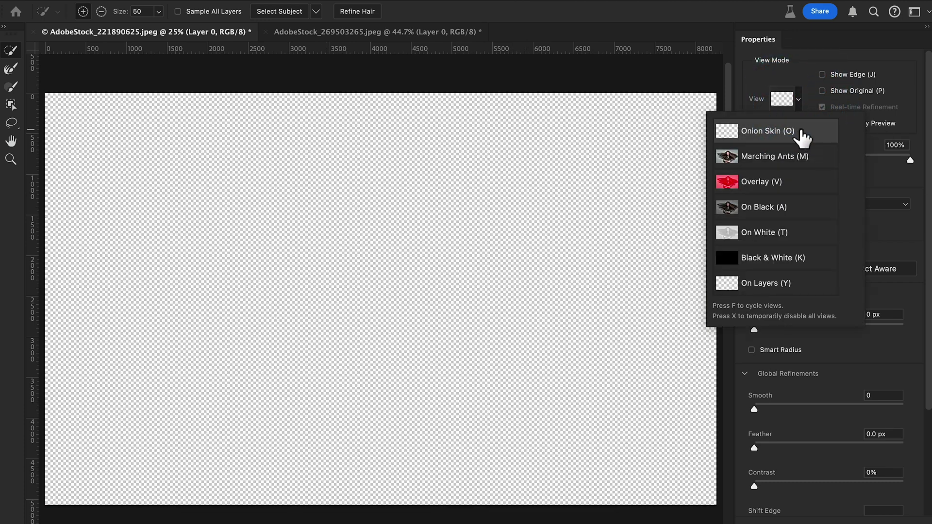
pyautogui.click(807, 136)
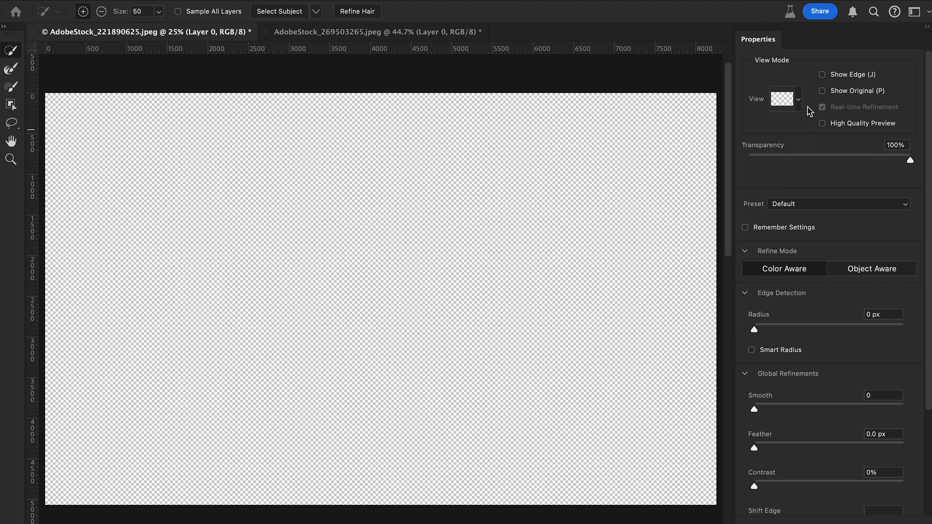
pyautogui.click(798, 101)
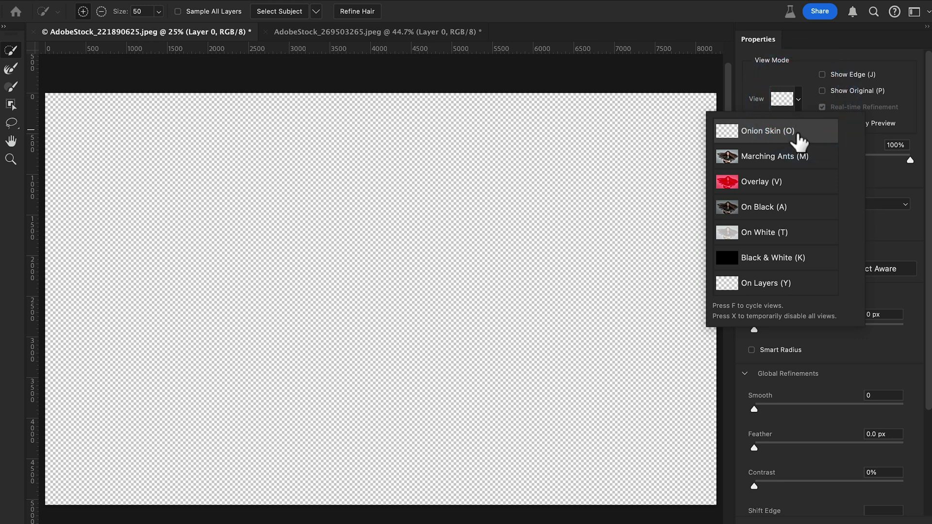
pyautogui.click(790, 160)
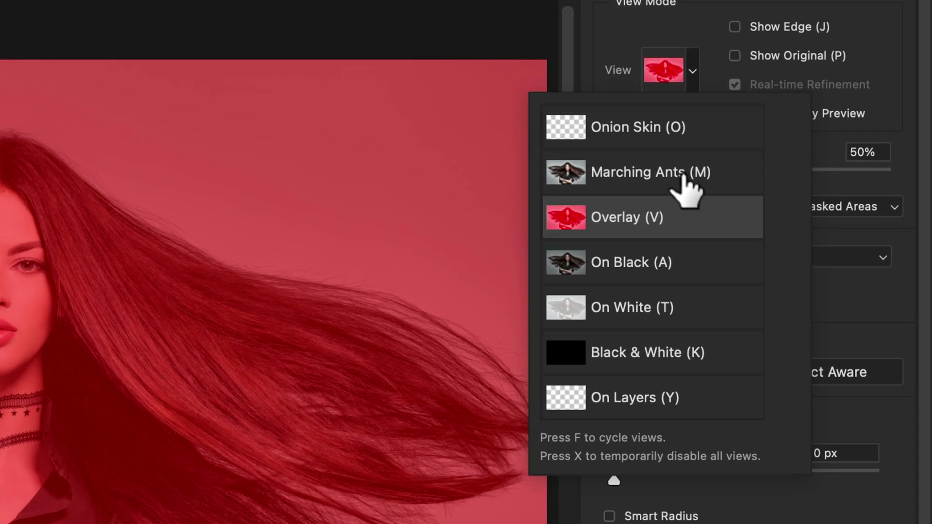
pyautogui.click(795, 68)
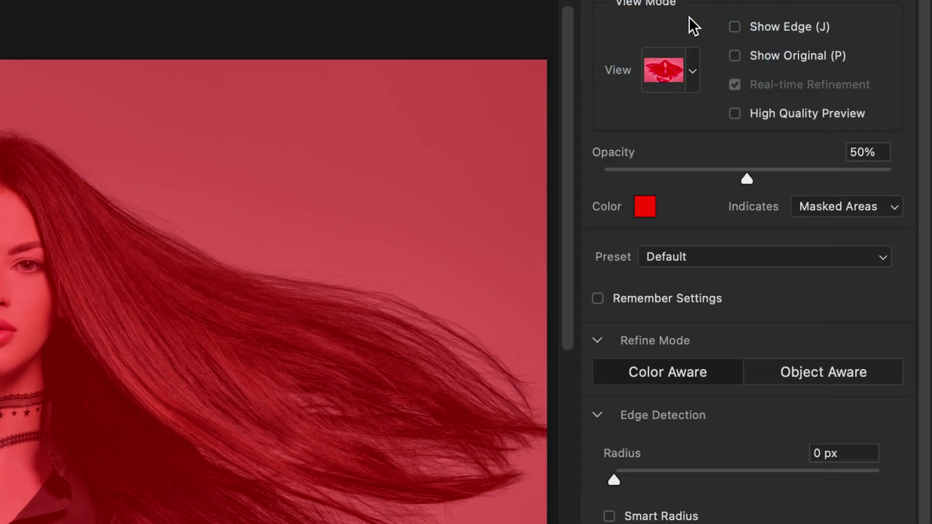
pyautogui.click(693, 88)
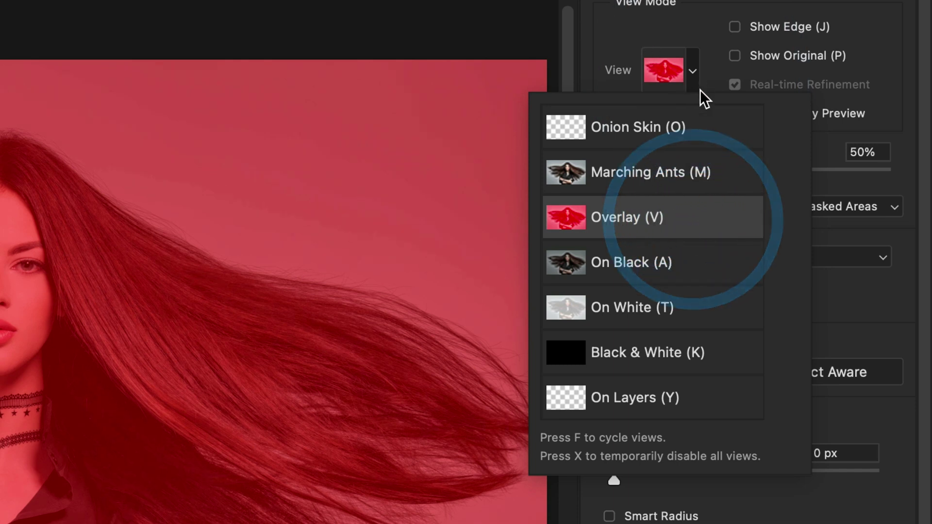
pyautogui.click(694, 126)
pyautogui.click(662, 31)
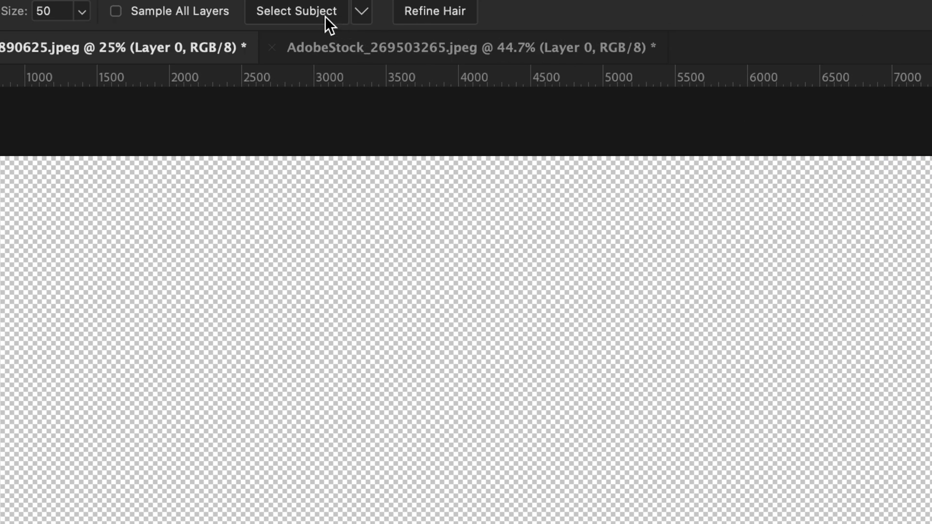
# Mask the woman with Select Subject, then apply Refine Hair to her flying strands
pyautogui.click(324, 16)
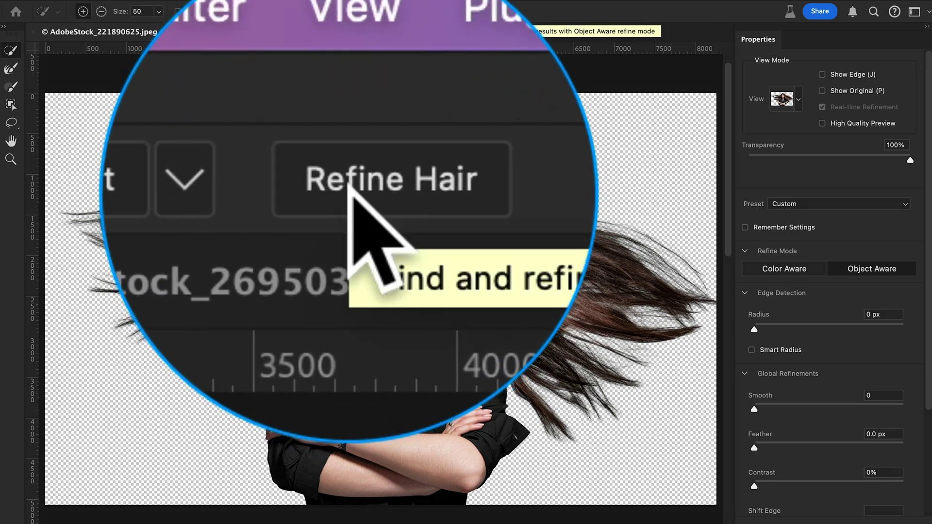
pyautogui.click(348, 13)
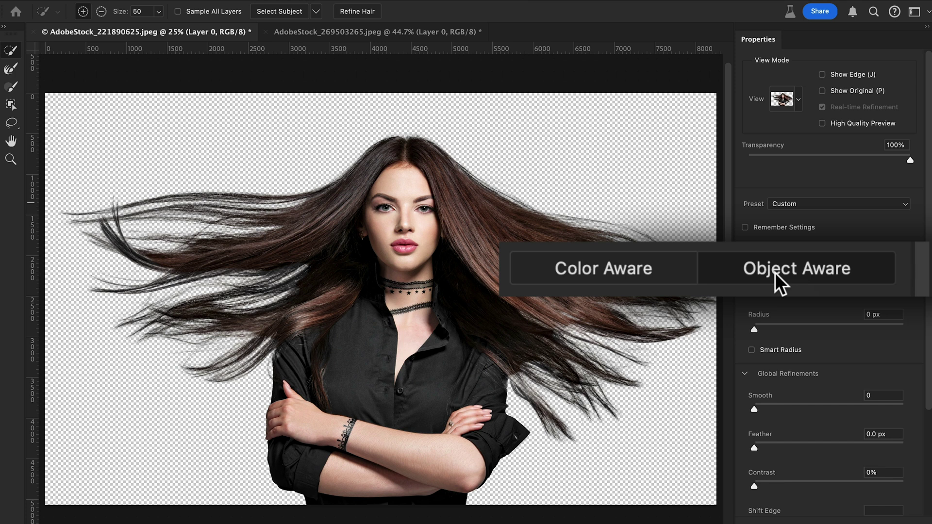
# Set the Refine Mode to Color Aware rather than Object Aware
pyautogui.click(643, 267)
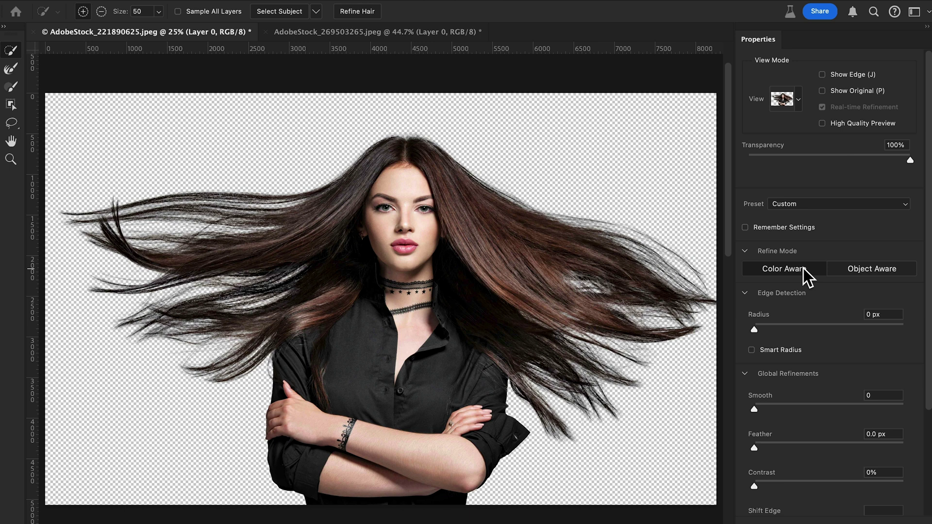
pyautogui.click(852, 270)
pyautogui.click(789, 270)
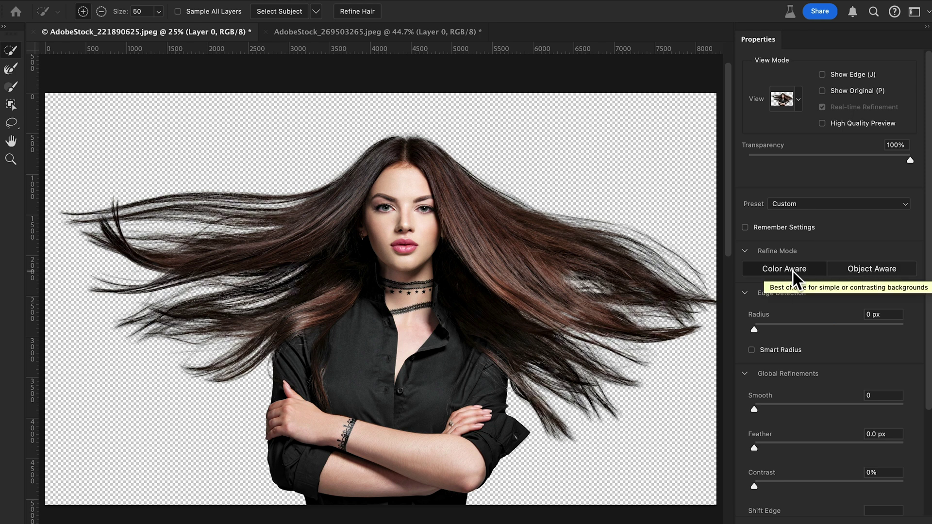
pyautogui.click(763, 272)
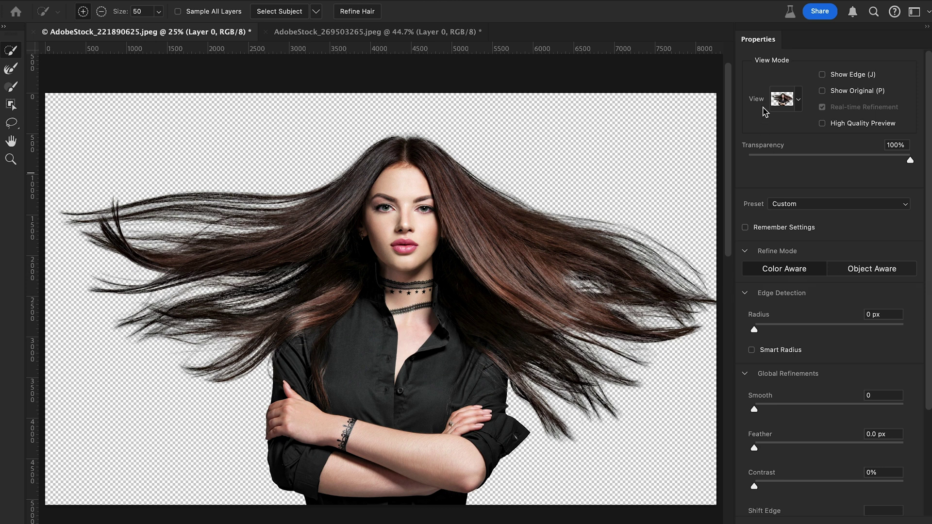
# Switch the preview to Overlay view with a magenta ff00ff overlay colour
pyautogui.click(798, 100)
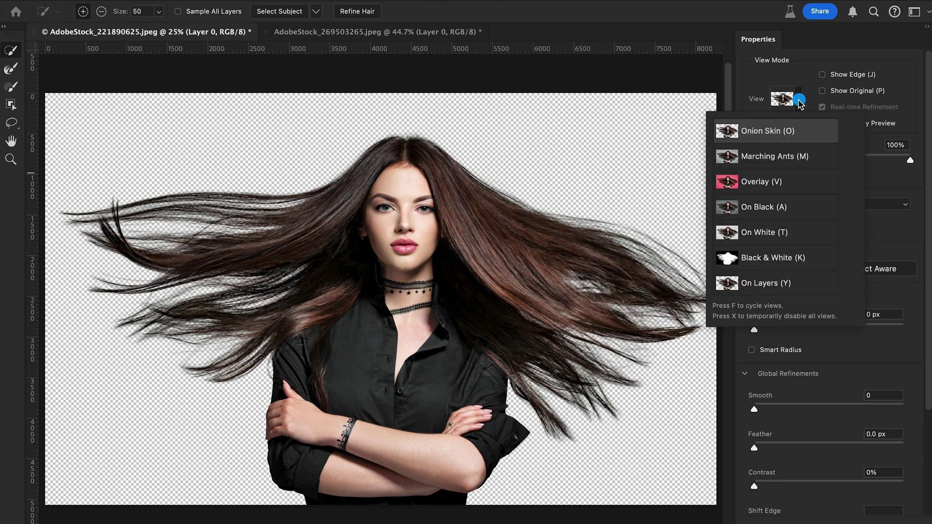
pyautogui.click(788, 183)
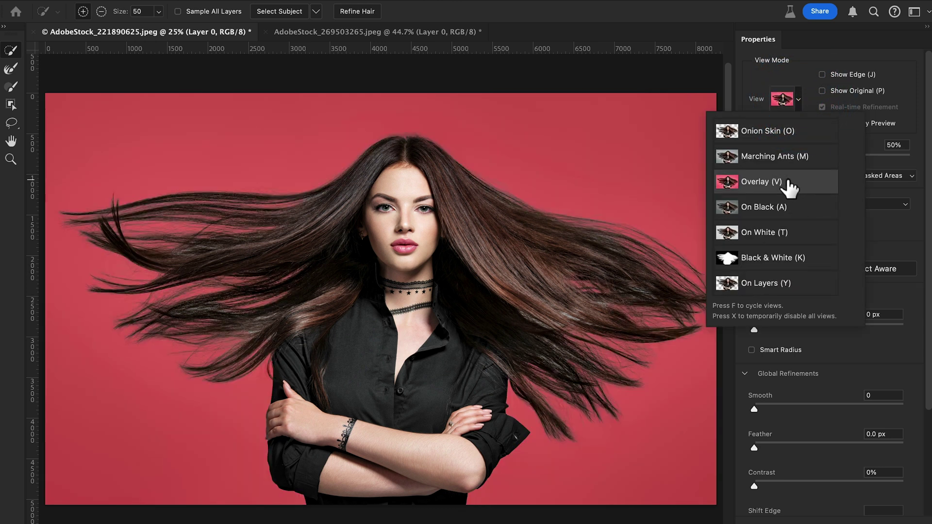
pyautogui.click(911, 108)
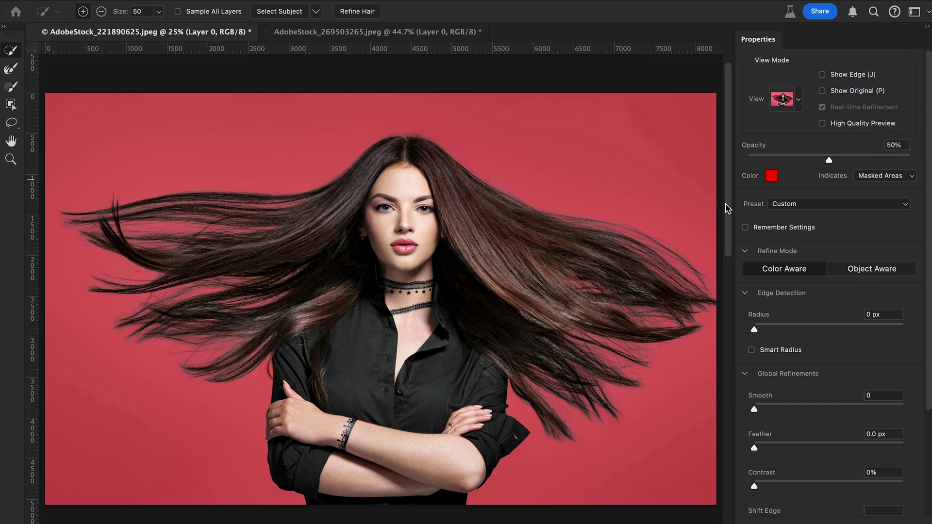
pyautogui.click(772, 176)
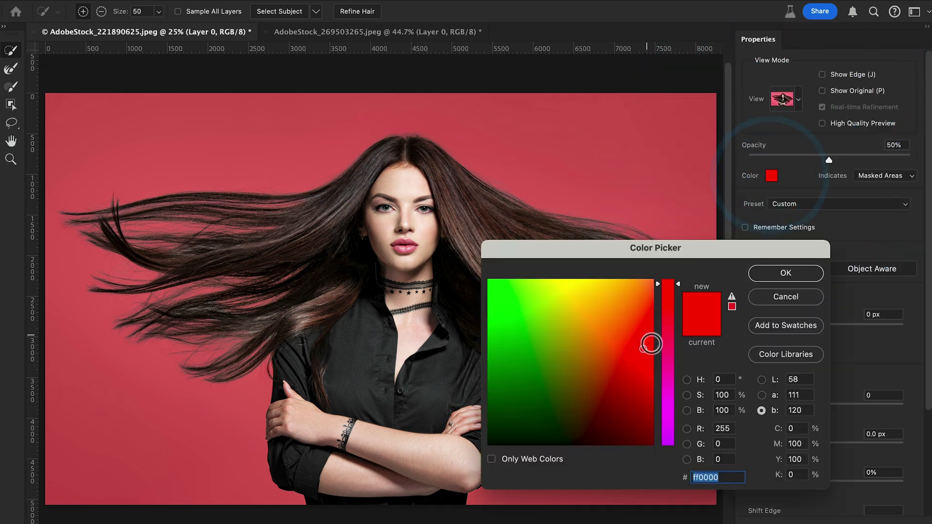
pyautogui.moveTo(669, 386); pyautogui.dragTo(669, 416)
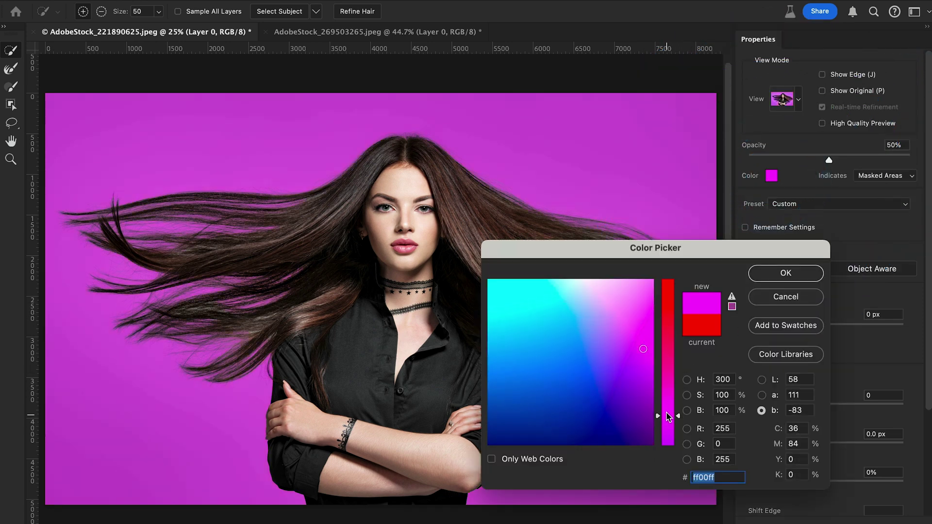
pyautogui.click(766, 275)
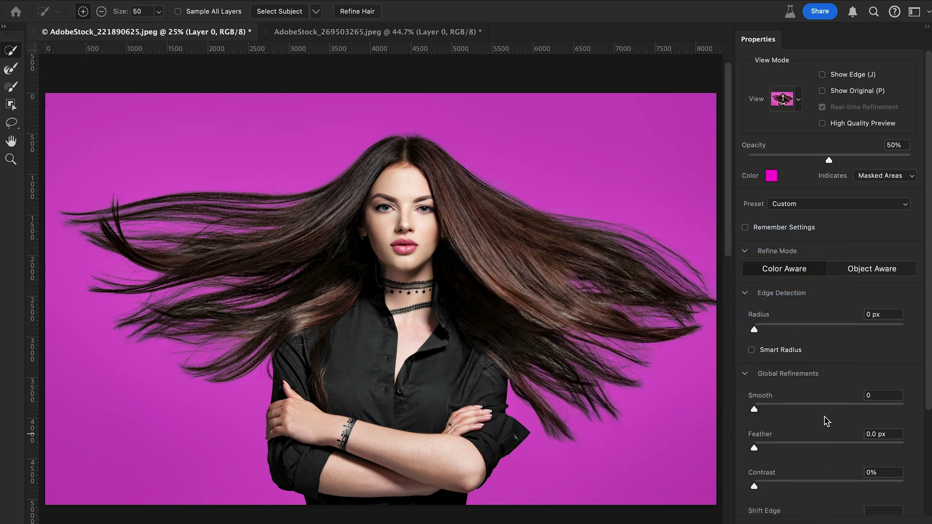
# Zoom in to inspect the right-side hair edges, then zoom back out to the whole photo
pyautogui.moveTo(928, 335); pyautogui.dragTo(918, 453)
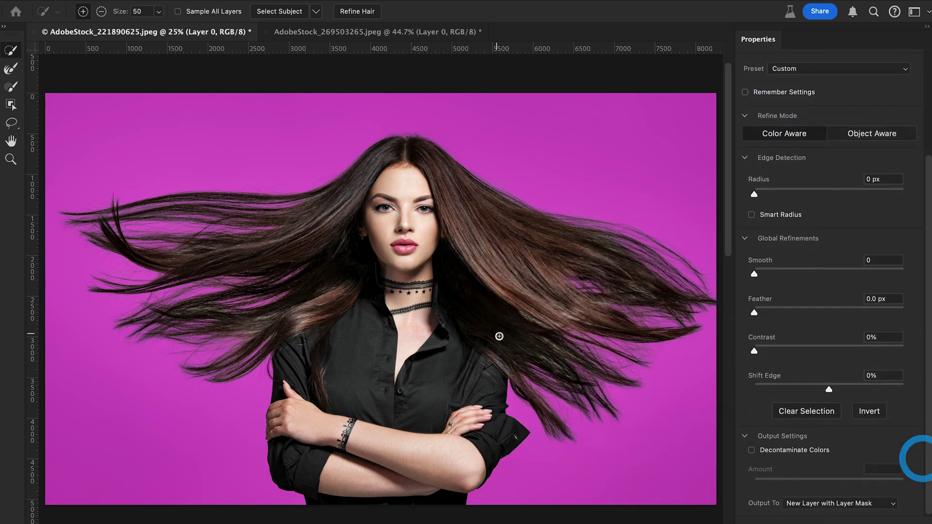
pyautogui.hotkey('ctrl', '+')
pyautogui.hotkey('ctrl', '+')
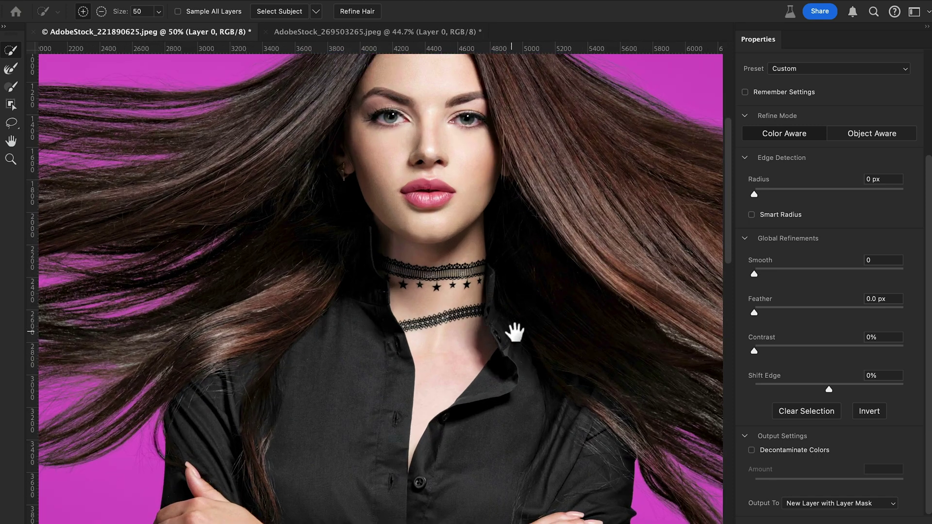
pyautogui.moveTo(511, 333); pyautogui.dragTo(243, 259)
pyautogui.moveTo(486, 232); pyautogui.dragTo(456, 298)
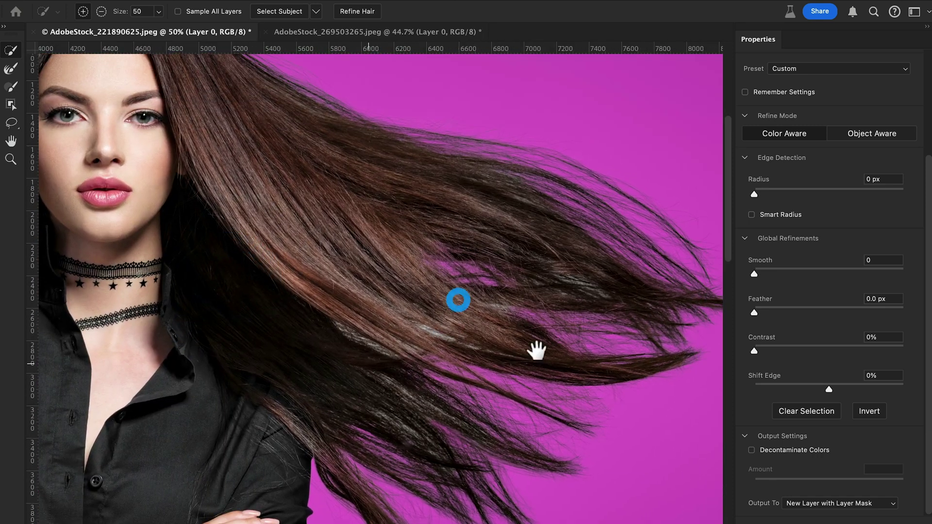
pyautogui.hotkey('ctrl', '-')
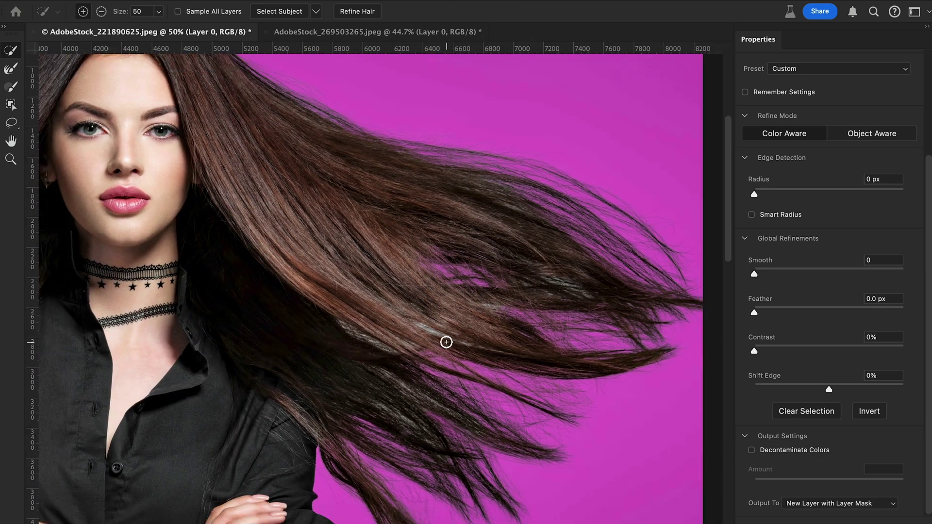
pyautogui.hotkey('ctrl', '-')
pyautogui.moveTo(323, 339); pyautogui.dragTo(478, 327)
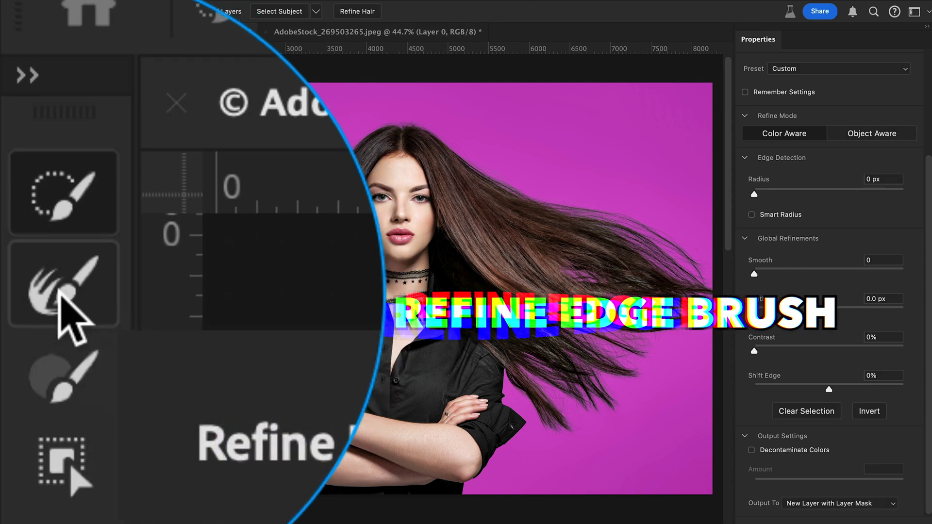
# Paint the Refine Edge Brush, sized 500 then 250, over the right and left flyaway strands
pyautogui.click(10, 71)
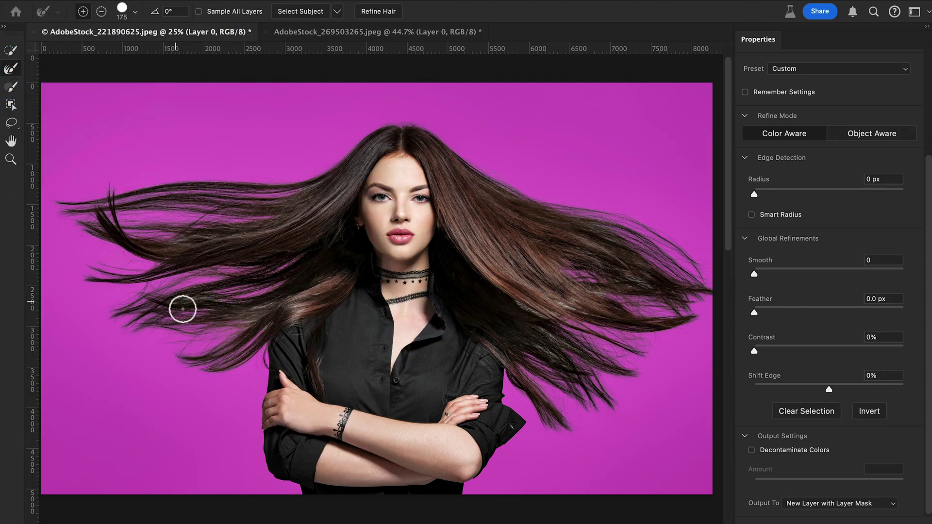
pyautogui.hscroll(3, 513, 306)
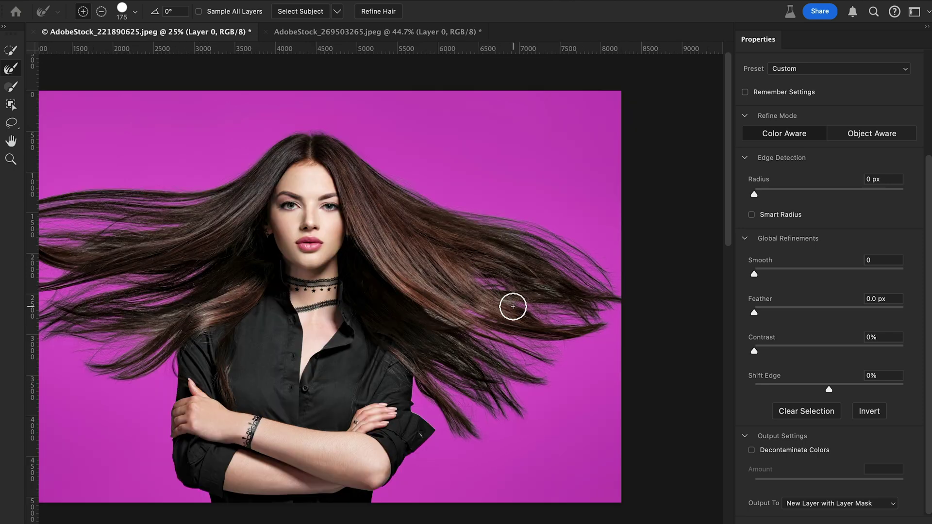
pyautogui.press(']')
pyautogui.press(']')
pyautogui.press(']')
pyautogui.press(']')
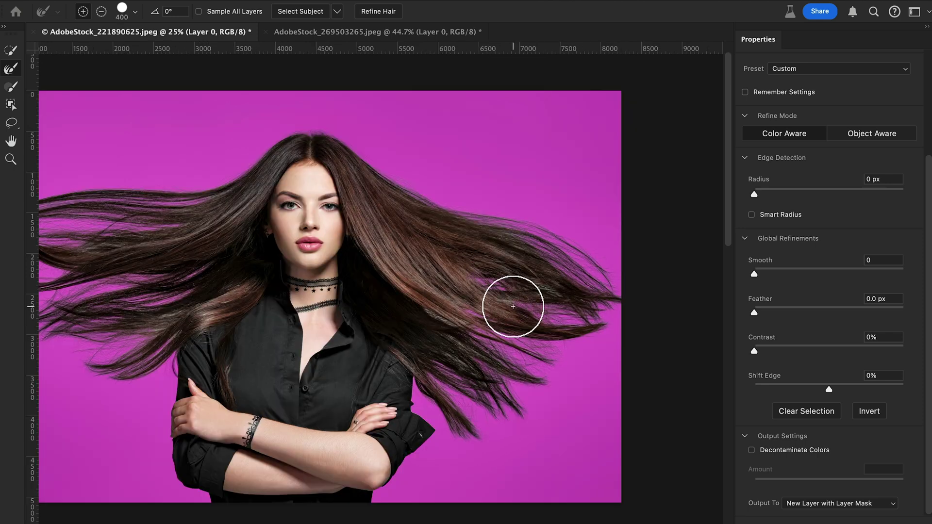
pyautogui.press(']')
pyautogui.moveTo(505, 364)
pyautogui.mouseDown()
pyautogui.moveTo(475, 351)
pyautogui.moveTo(522, 379)
pyautogui.mouseUp()
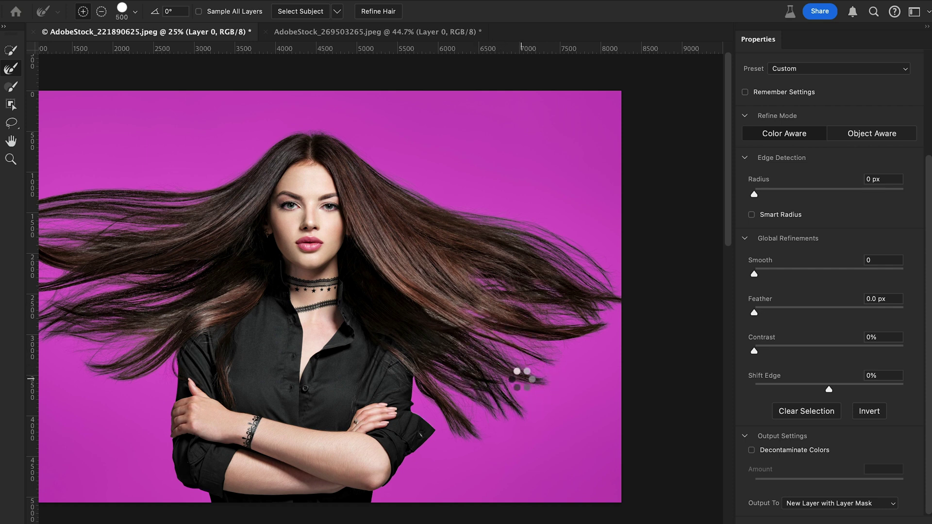
pyautogui.press('[')
pyautogui.press('[')
pyautogui.press('[')
pyautogui.moveTo(487, 396); pyautogui.dragTo(453, 339)
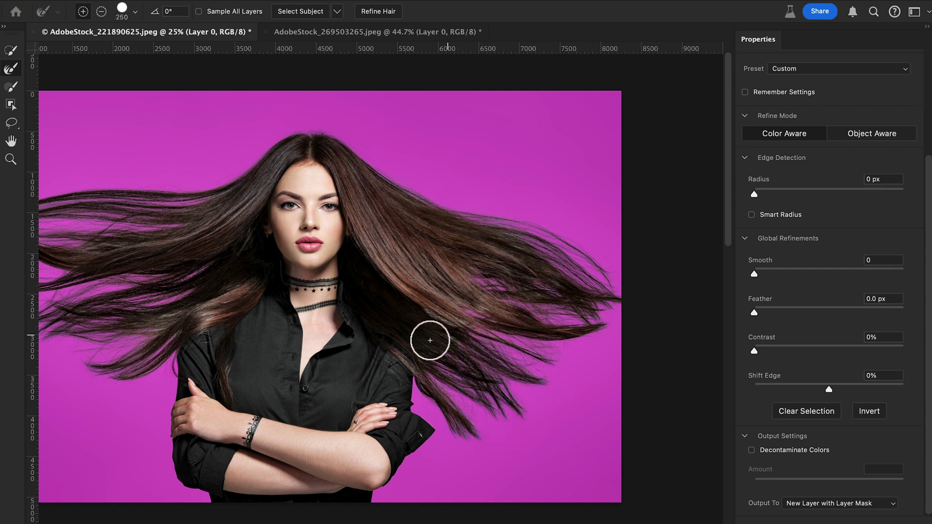
pyautogui.moveTo(364, 318); pyautogui.dragTo(445, 318)
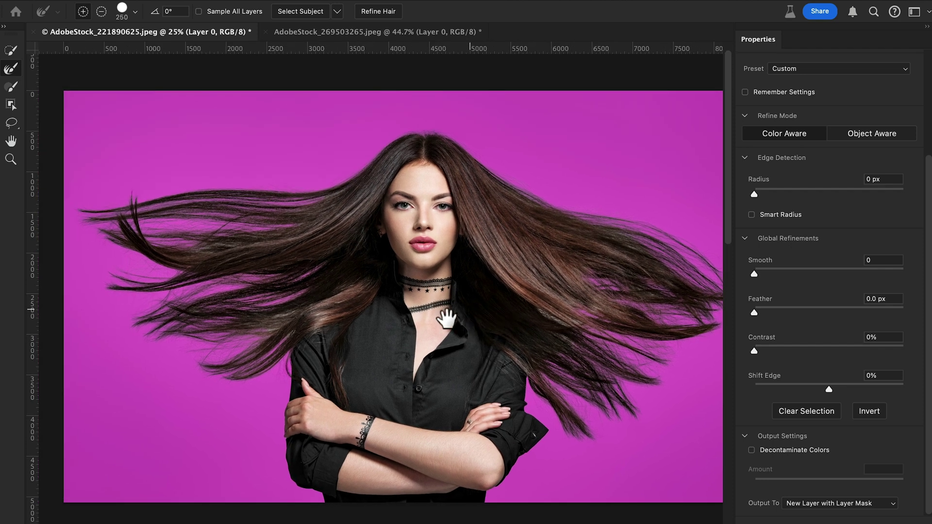
pyautogui.moveTo(280, 339); pyautogui.dragTo(269, 329)
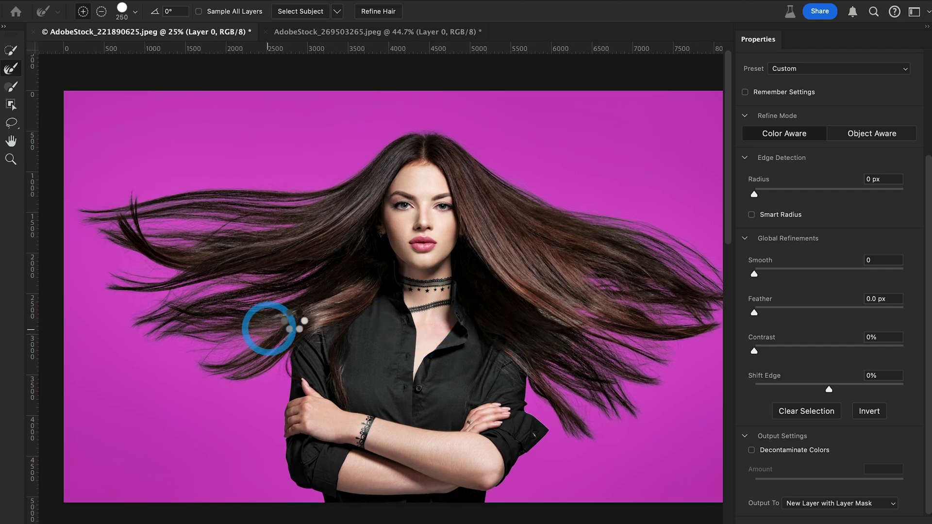
pyautogui.moveTo(612, 333); pyautogui.dragTo(507, 322)
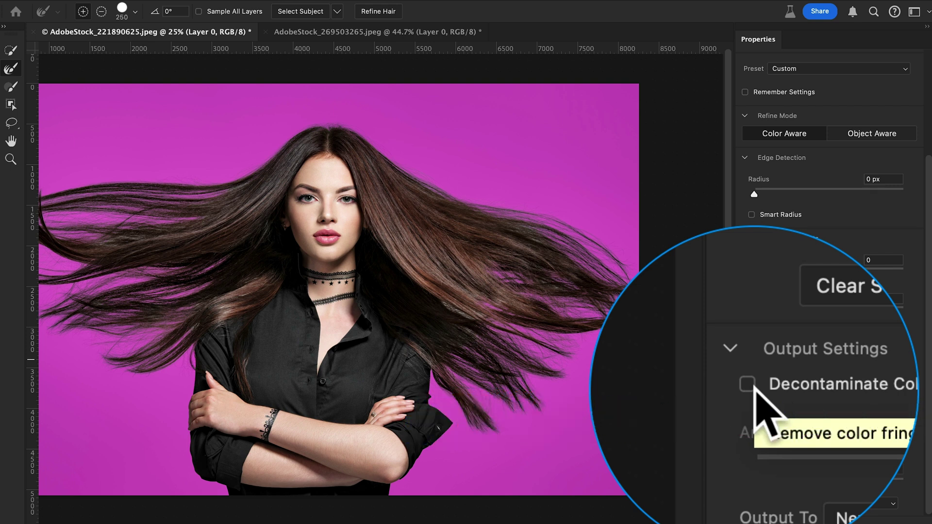
# Enable Decontaminate Colors at 100% and output to a New Layer with Layer Mask
pyautogui.click(752, 386)
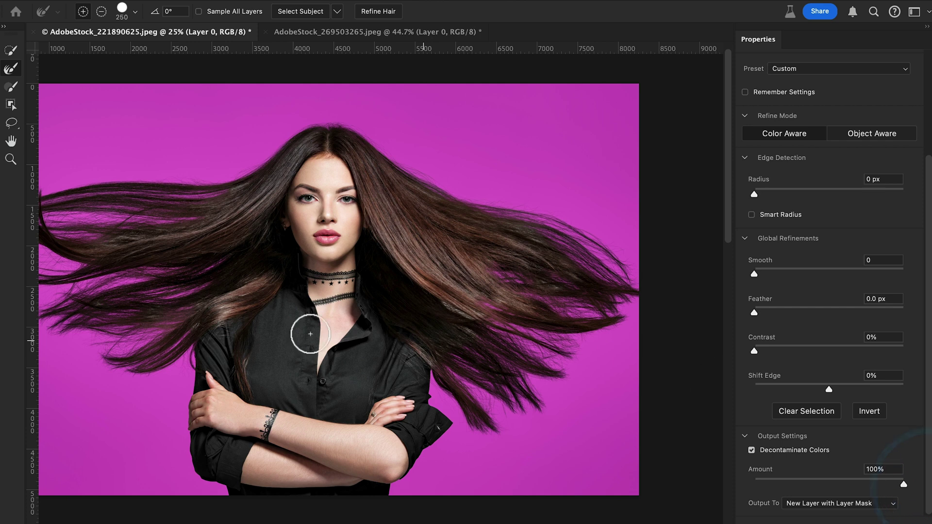
pyautogui.moveTo(294, 327); pyautogui.dragTo(345, 318)
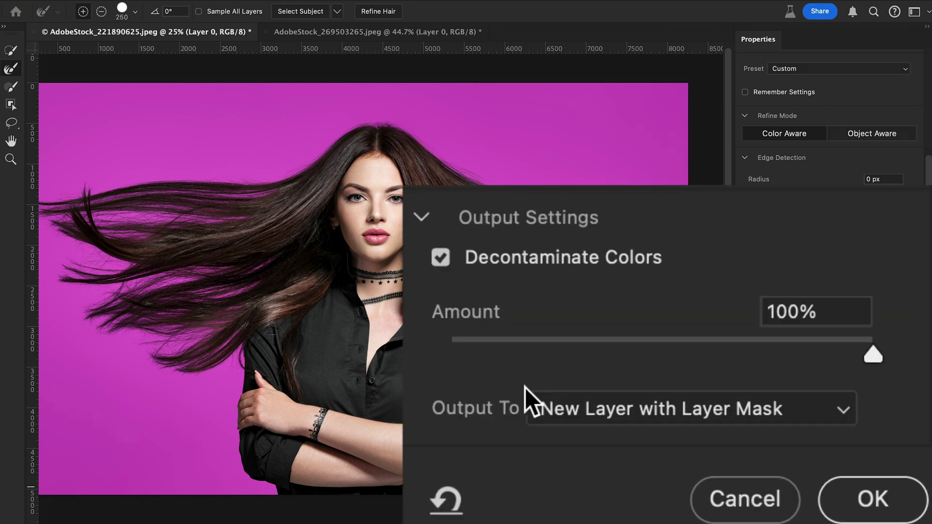
pyautogui.click(609, 409)
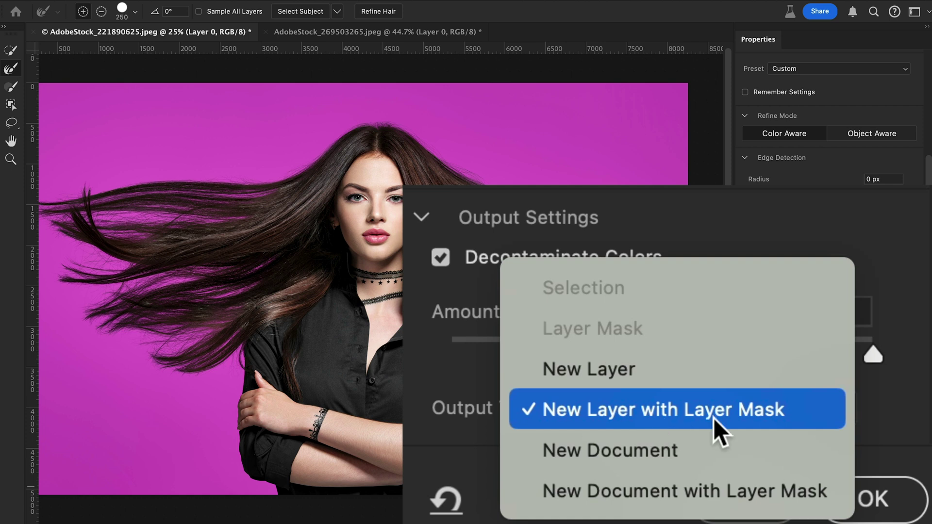
pyautogui.click(763, 434)
pyautogui.click(870, 500)
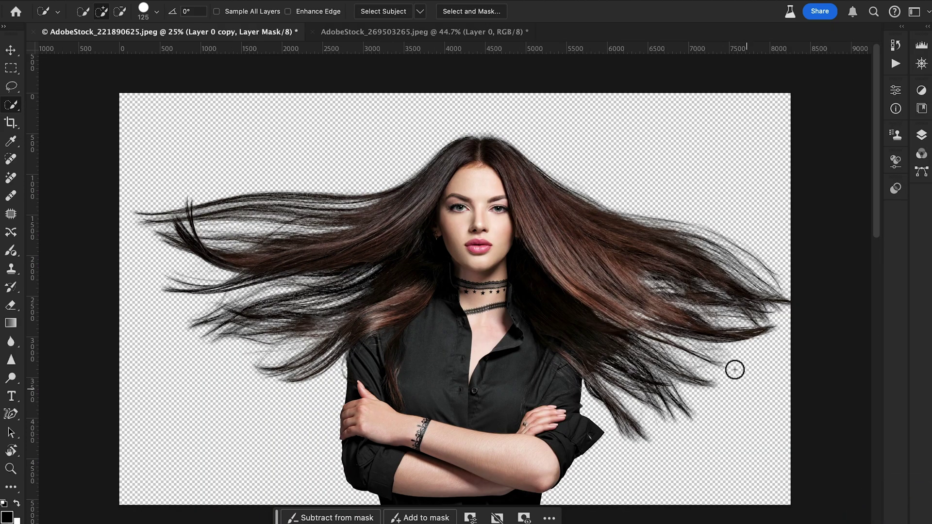
# Check the Layers panel for the masked Layer 0 copy above the hidden Layer 0
pyautogui.moveTo(692, 291); pyautogui.dragTo(639, 297)
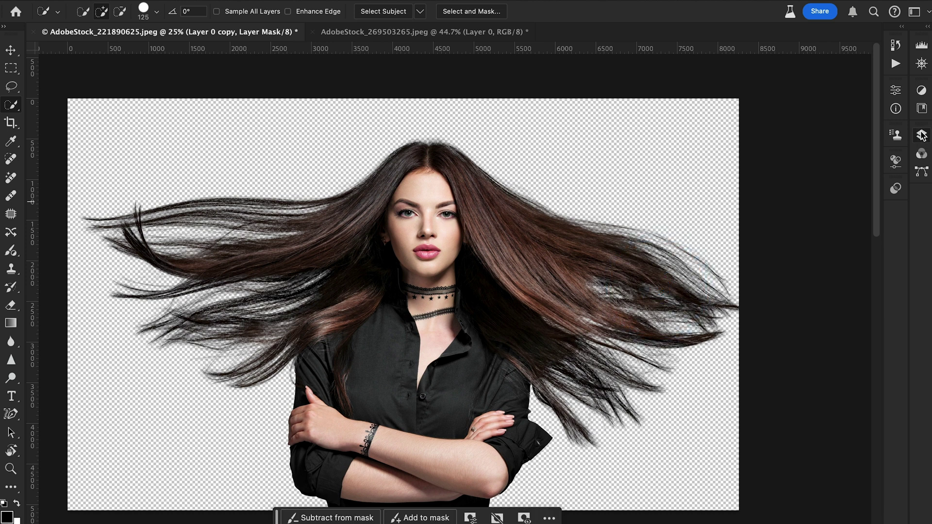
pyautogui.click(921, 137)
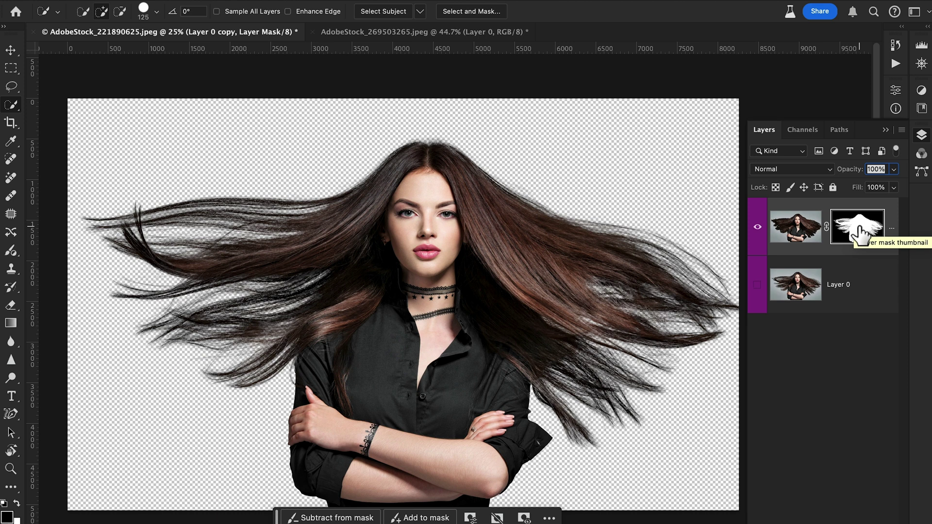
pyautogui.scroll(-1, 604, 263)
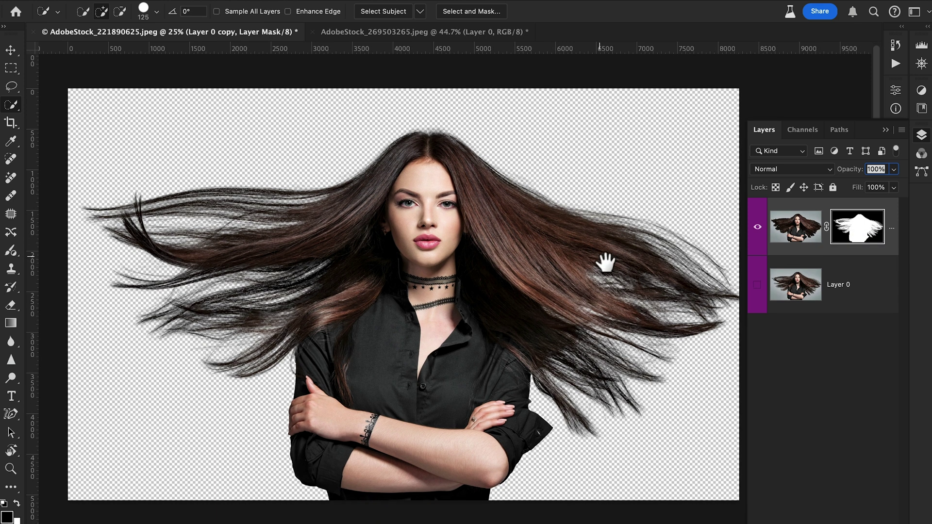
# Drag the lilac photo into the woman's document and place Layer 1 beneath the masked cutout
pyautogui.click(410, 33)
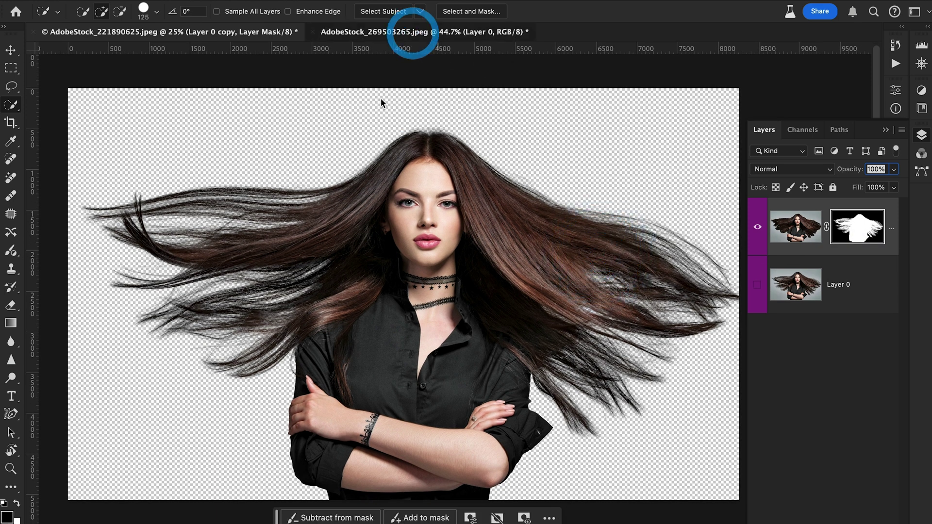
pyautogui.moveTo(516, 172)
pyautogui.mouseDown()
pyautogui.moveTo(461, 187)
pyautogui.moveTo(505, 181)
pyautogui.mouseUp()
pyautogui.press('v')
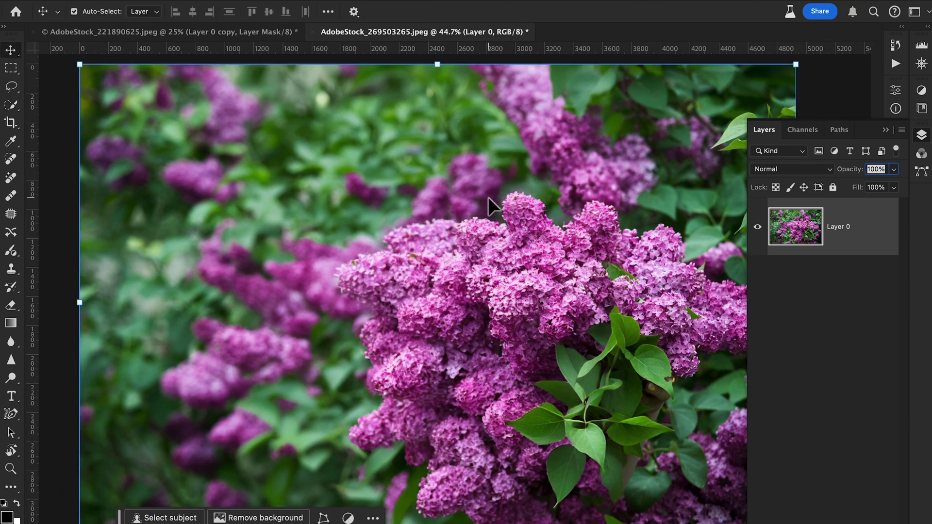
pyautogui.click(244, 32)
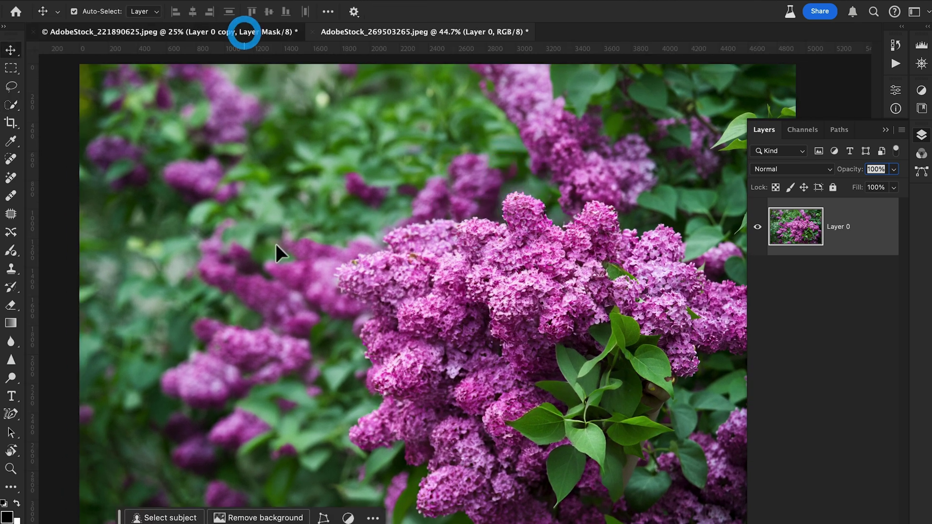
pyautogui.moveTo(277, 243); pyautogui.dragTo(277, 244)
pyautogui.moveTo(796, 226); pyautogui.dragTo(798, 311)
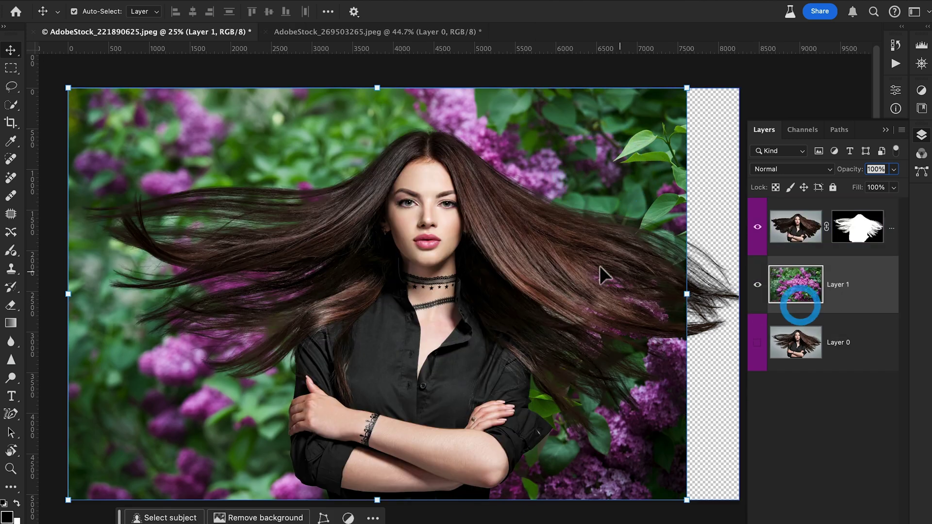
pyautogui.moveTo(581, 261); pyautogui.dragTo(519, 252)
# Select the empty strip along the right edge and fill it with Generative Fill lilac foliage
pyautogui.press('m')
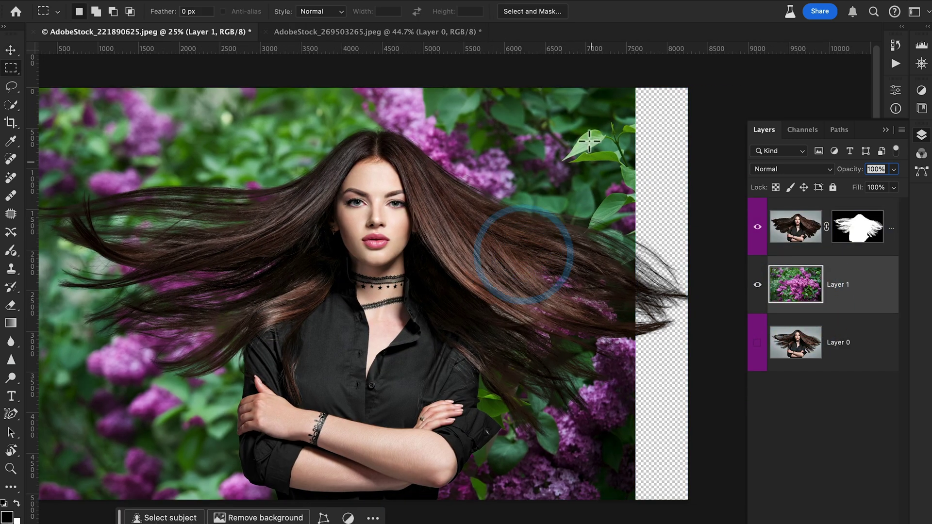
pyautogui.moveTo(579, 88); pyautogui.dragTo(694, 507)
pyautogui.moveTo(382, 382); pyautogui.dragTo(443, 358)
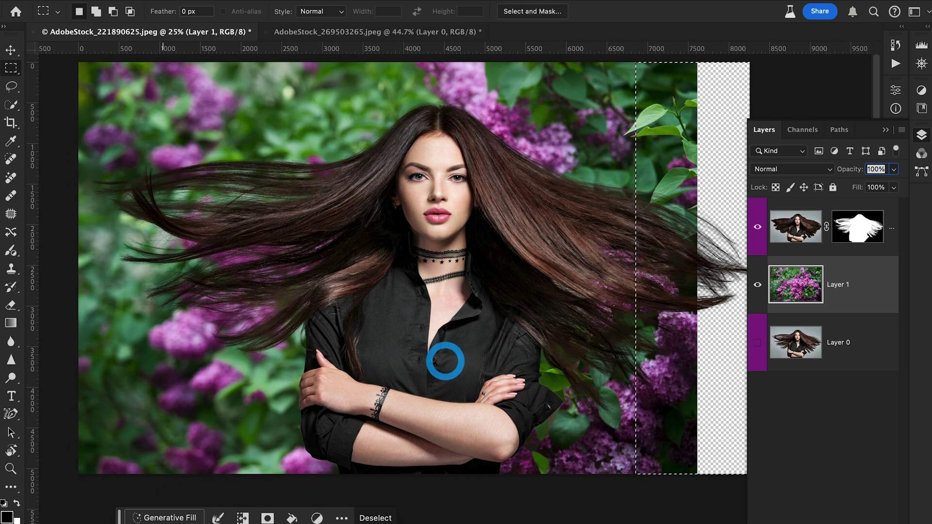
pyautogui.click(155, 518)
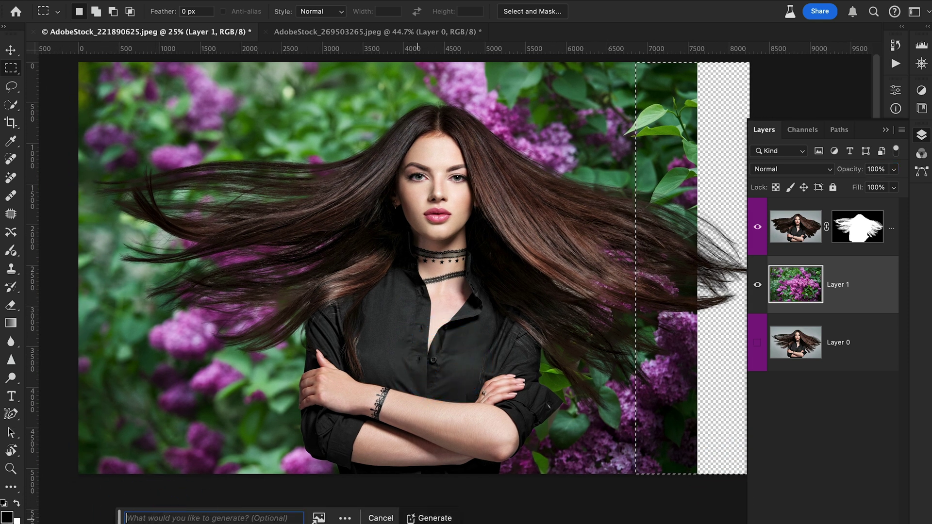
pyautogui.click(418, 519)
# Toggle layer visibility to check the generated fill, then show all layers again
pyautogui.moveTo(757, 228)
pyautogui.mouseDown()
pyautogui.moveTo(761, 345)
pyautogui.moveTo(761, 232)
pyautogui.mouseUp()
pyautogui.click(759, 344)
pyautogui.click(757, 400)
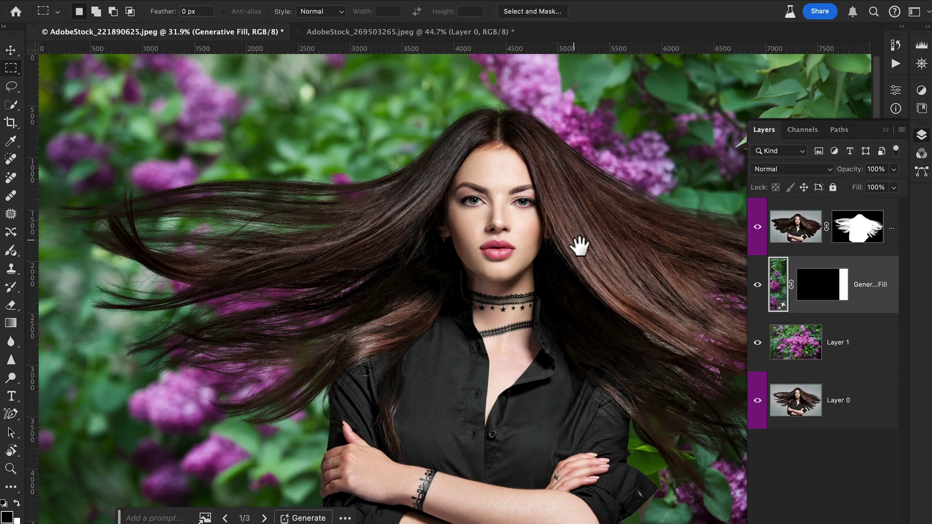
# Pan around the finished lilac composite
pyautogui.moveTo(581, 245); pyautogui.dragTo(563, 223)
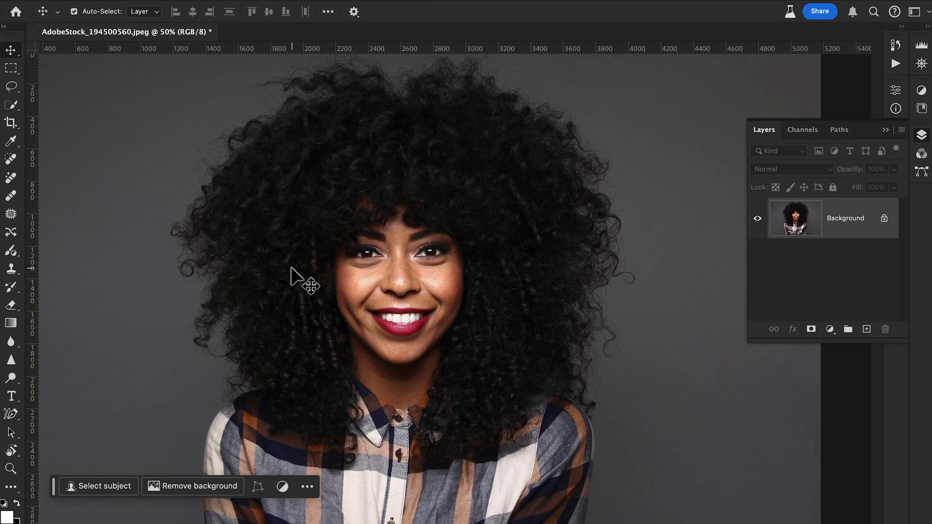
# Zoom the curly-hair portrait out to 33.3% and bring up the fill or adjustment layer list
pyautogui.moveTo(306, 278); pyautogui.dragTo(364, 277)
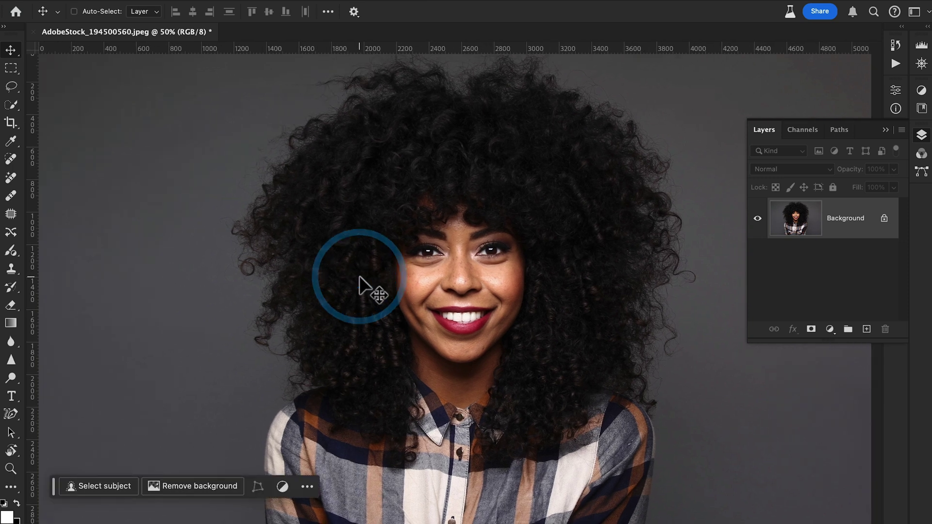
pyautogui.hotkey('ctrl', '-')
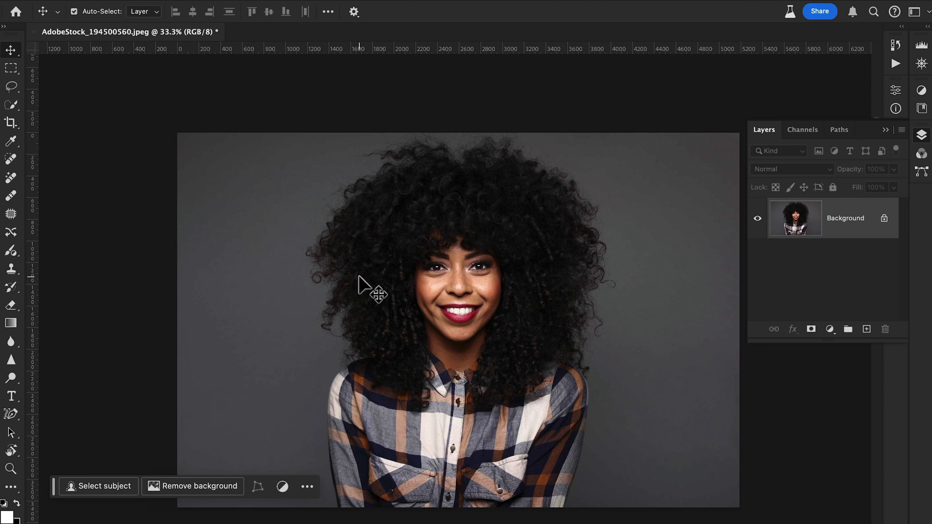
pyautogui.click(836, 334)
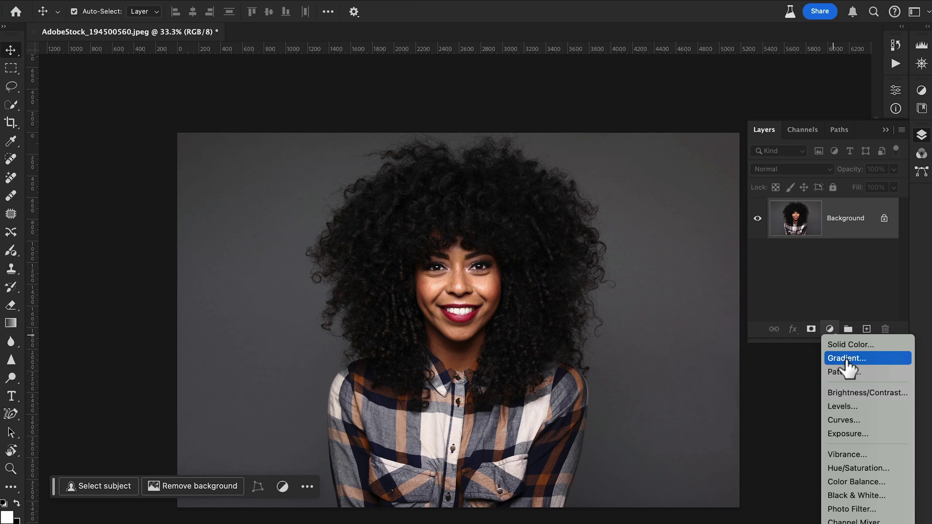
# Add a Gradient Fill layer using the Purples > Purple_03 blue-to-magenta preset
pyautogui.click(846, 359)
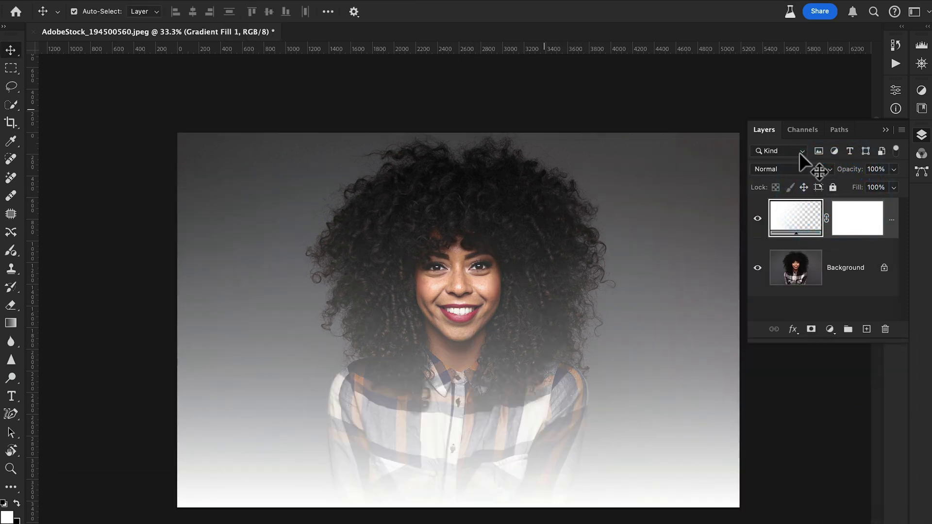
pyautogui.doubleClick(815, 226)
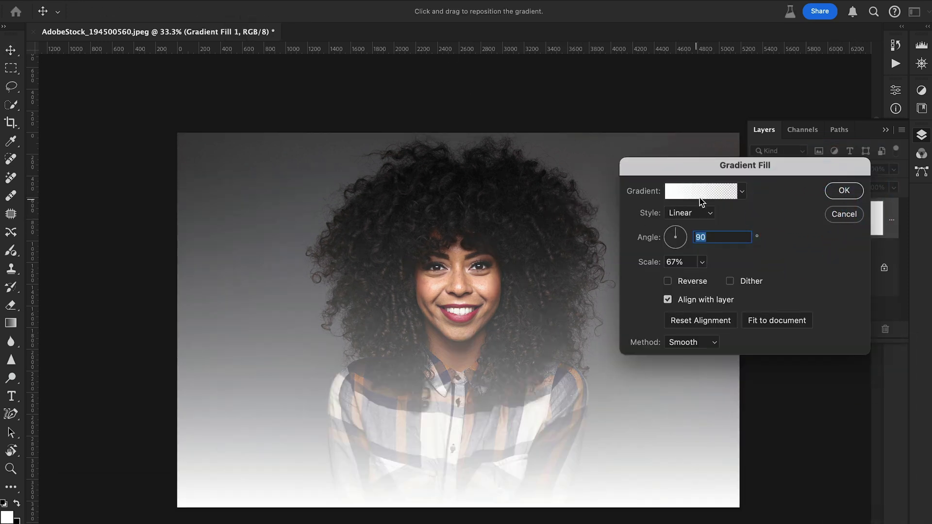
pyautogui.click(701, 194)
pyautogui.click(663, 201)
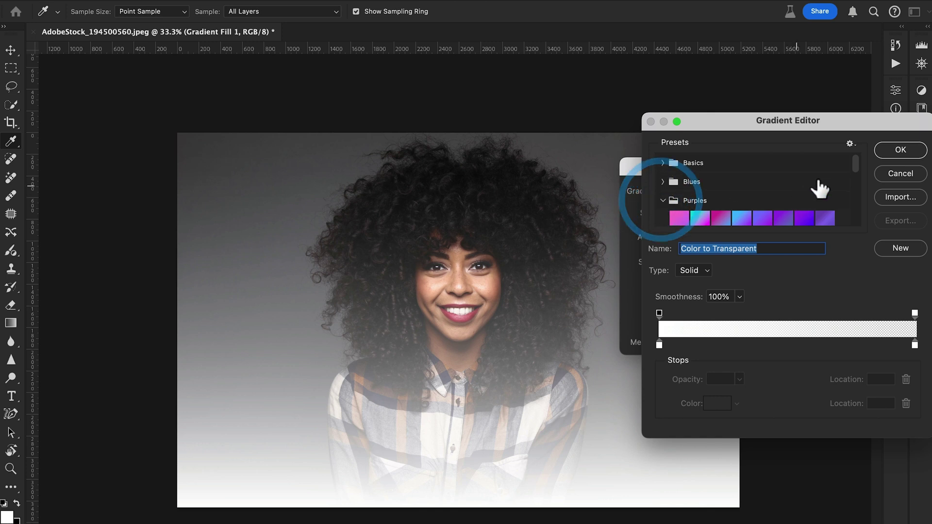
pyautogui.click(736, 216)
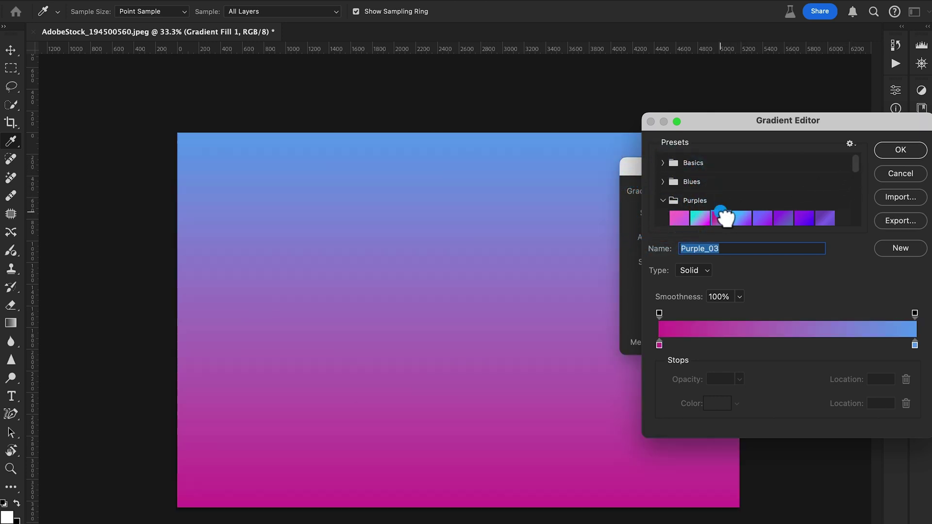
pyautogui.click(900, 149)
pyautogui.click(850, 191)
# Unlock the Background photo as Layer 0 and select it
pyautogui.moveTo(796, 220); pyautogui.dragTo(793, 283)
pyautogui.doubleClick(789, 276)
pyautogui.click(578, 244)
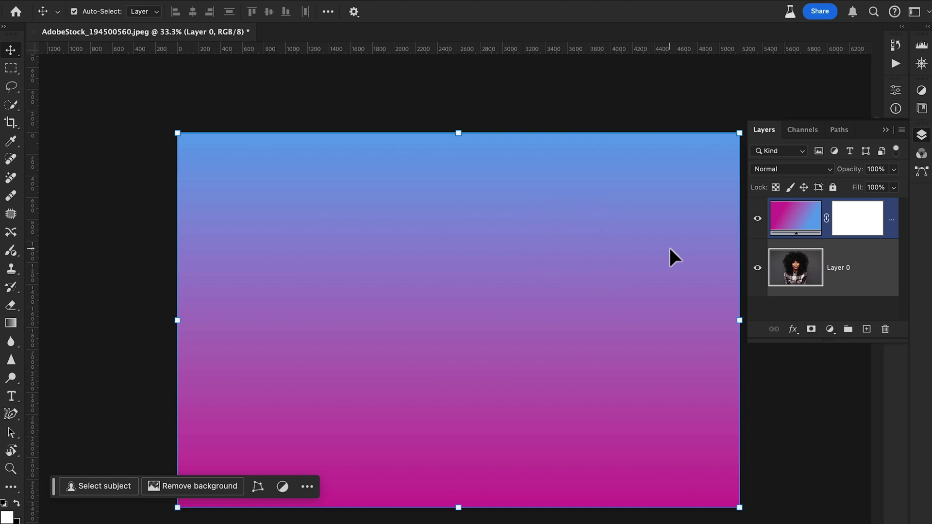
pyautogui.click(855, 285)
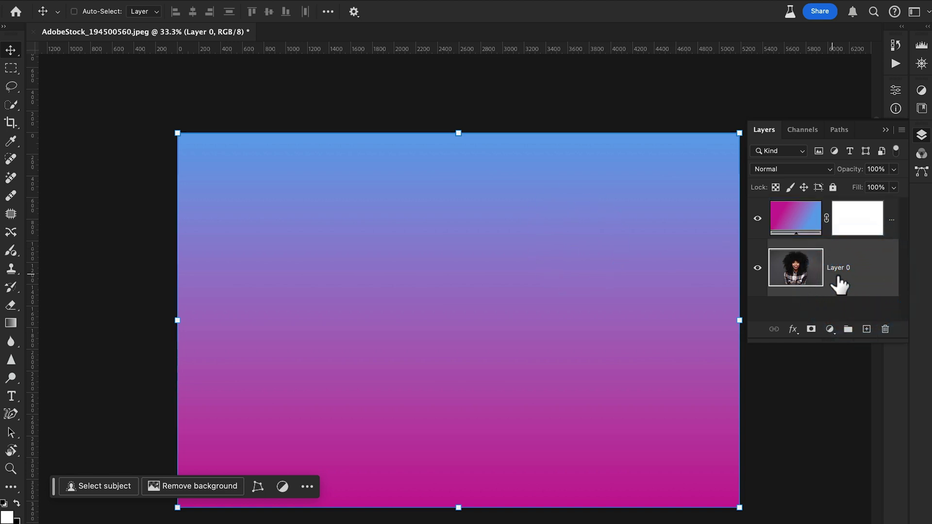
# Duplicate Layer 0 and stack the copy above Gradient Fill 1, zoomed in on the face
pyautogui.hotkey('ctrl', 'j')
pyautogui.moveTo(807, 214); pyautogui.dragTo(797, 304)
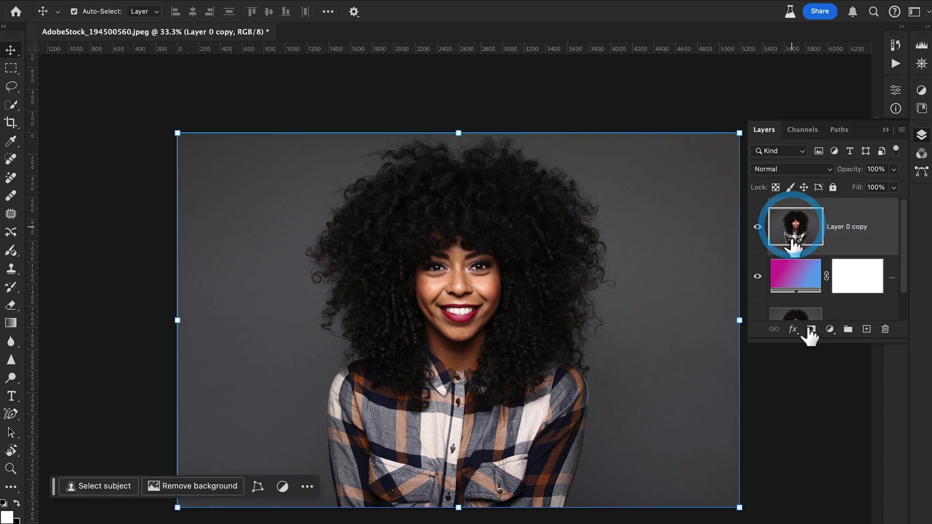
pyautogui.moveTo(788, 343); pyautogui.dragTo(786, 423)
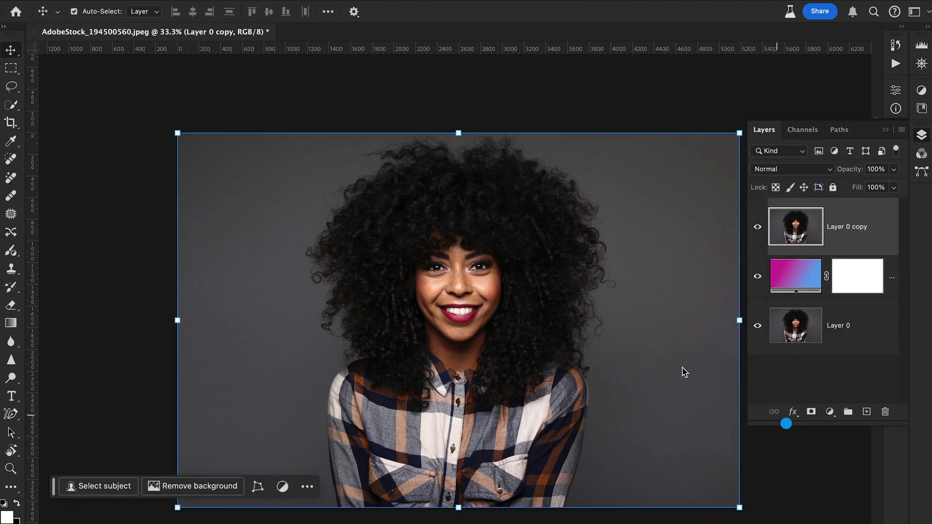
pyautogui.keyDown('ctrl'); pyautogui.click(478, 307); pyautogui.keyUp('ctrl')
pyautogui.moveTo(477, 307); pyautogui.dragTo(477, 275)
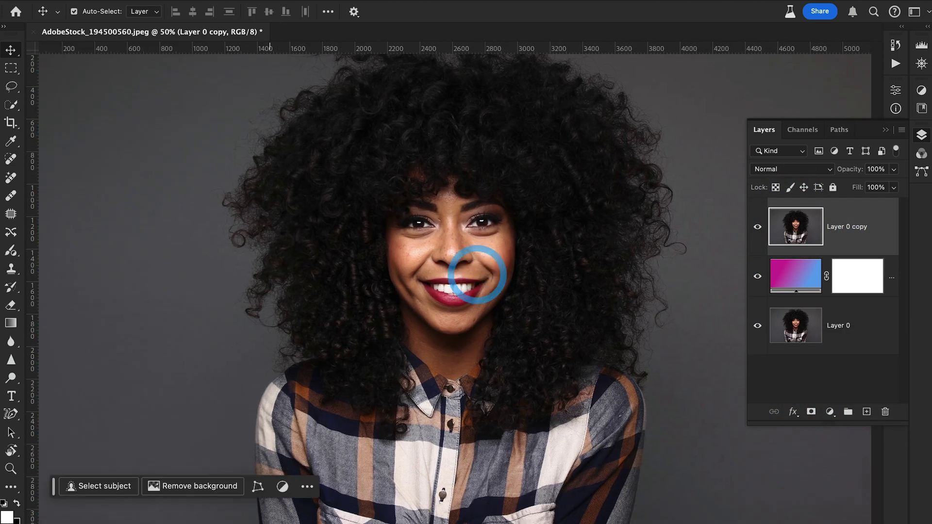
pyautogui.click(284, 1)
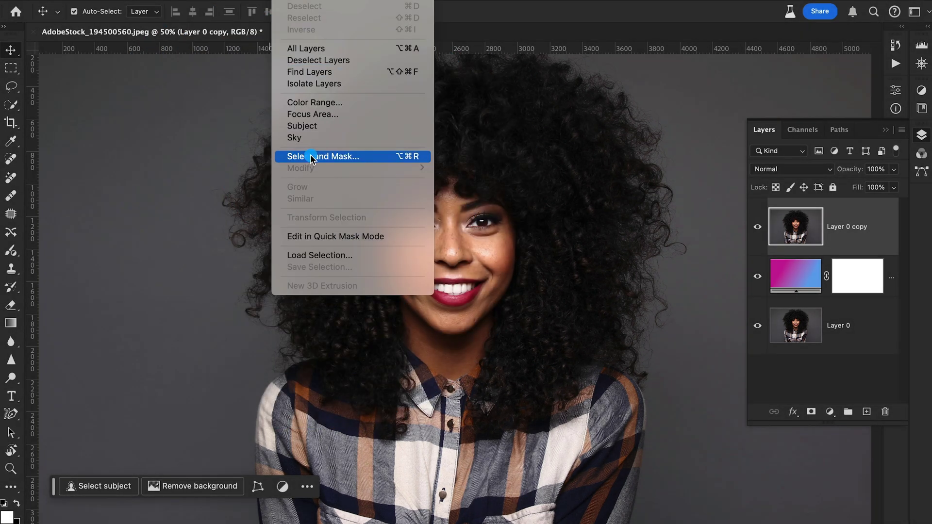
pyautogui.click(312, 155)
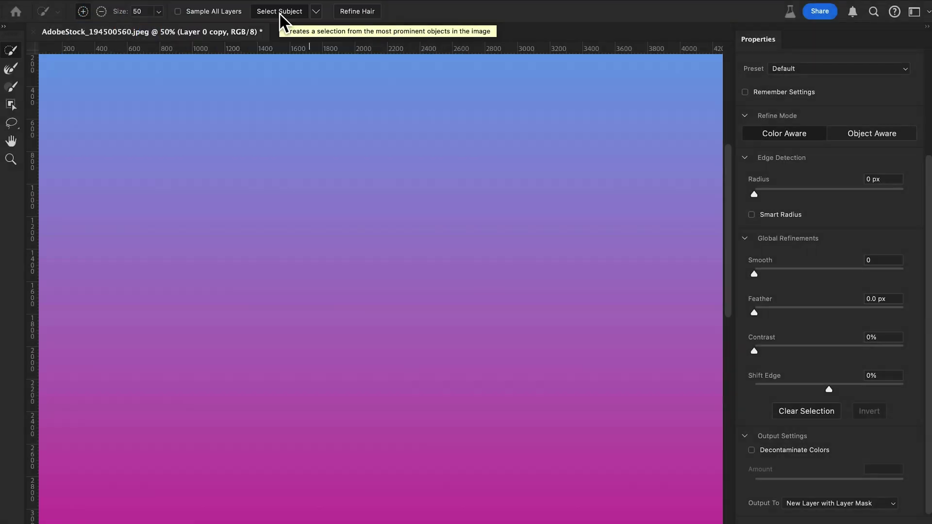
pyautogui.click(280, 11)
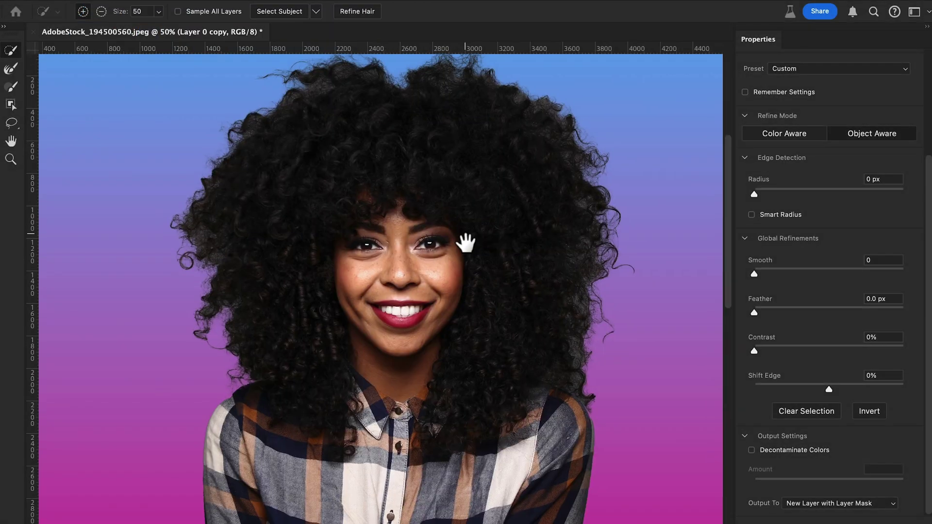
pyautogui.moveTo(468, 243); pyautogui.dragTo(443, 264)
pyautogui.click(442, 264)
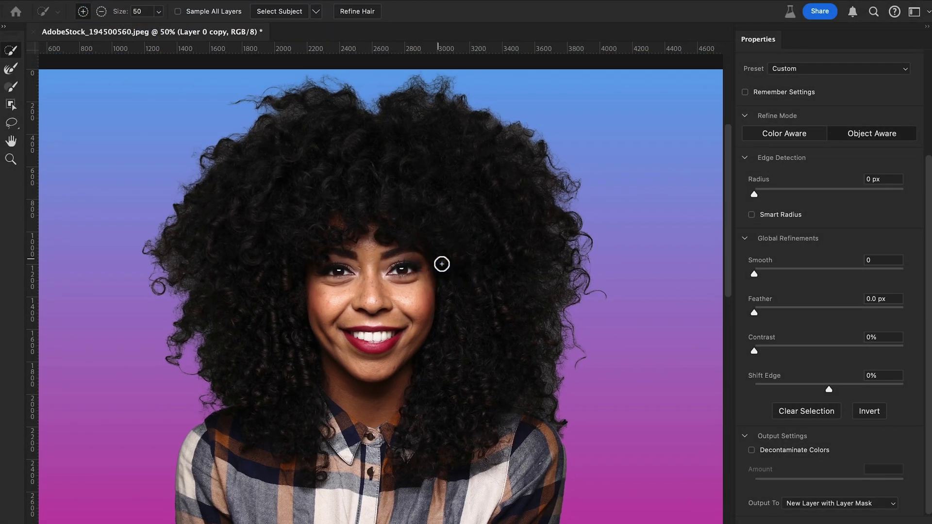
pyautogui.moveTo(441, 264); pyautogui.dragTo(495, 389)
pyautogui.moveTo(468, 252)
pyautogui.mouseDown()
pyautogui.moveTo(458, 266)
pyautogui.moveTo(453, 200)
pyautogui.moveTo(464, 387)
pyautogui.mouseUp()
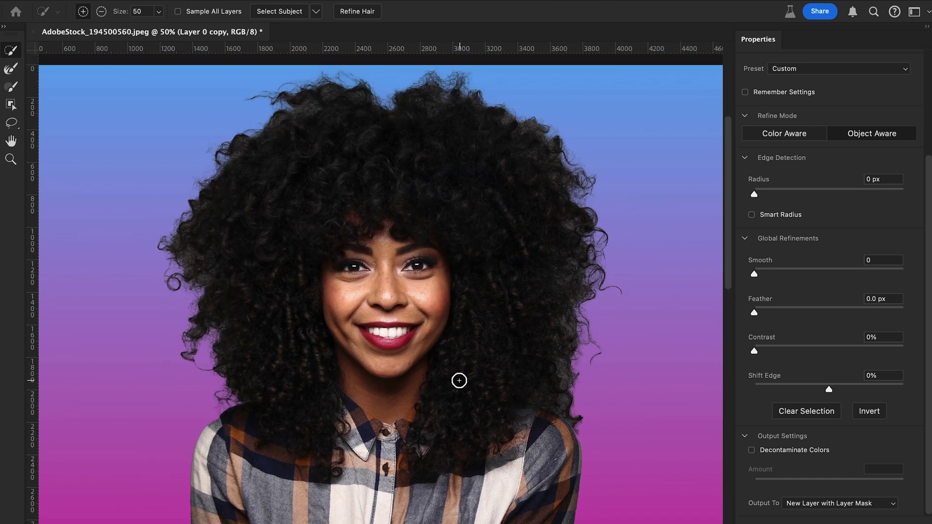
pyautogui.moveTo(510, 389); pyautogui.dragTo(528, 325)
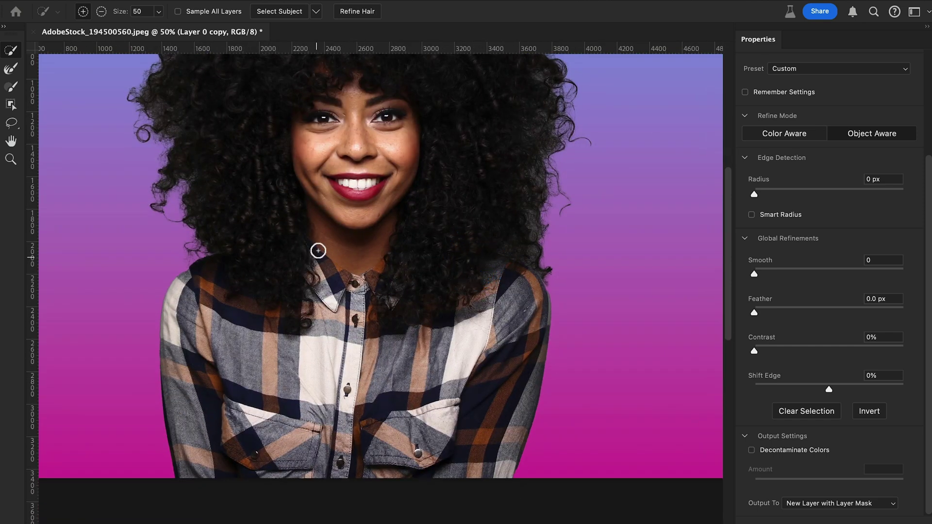
pyautogui.moveTo(333, 235); pyautogui.dragTo(370, 305)
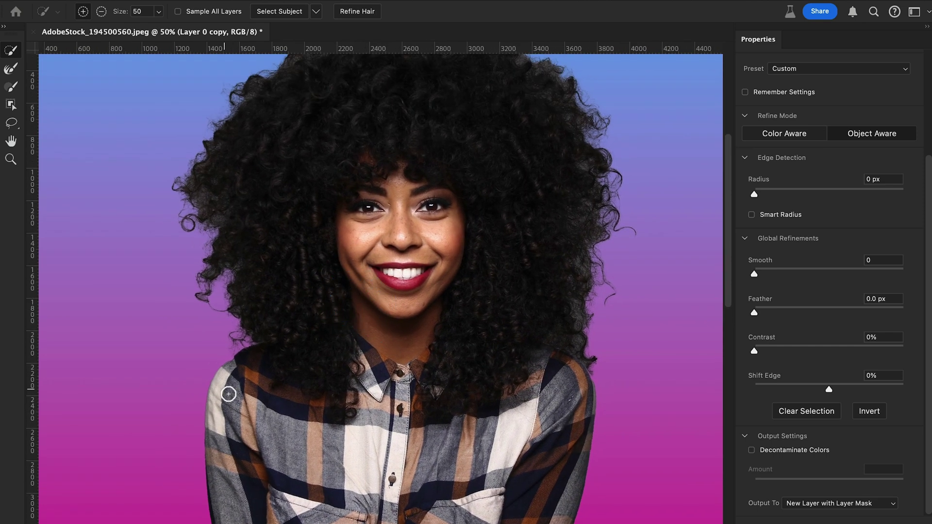
pyautogui.moveTo(449, 210); pyautogui.dragTo(420, 264)
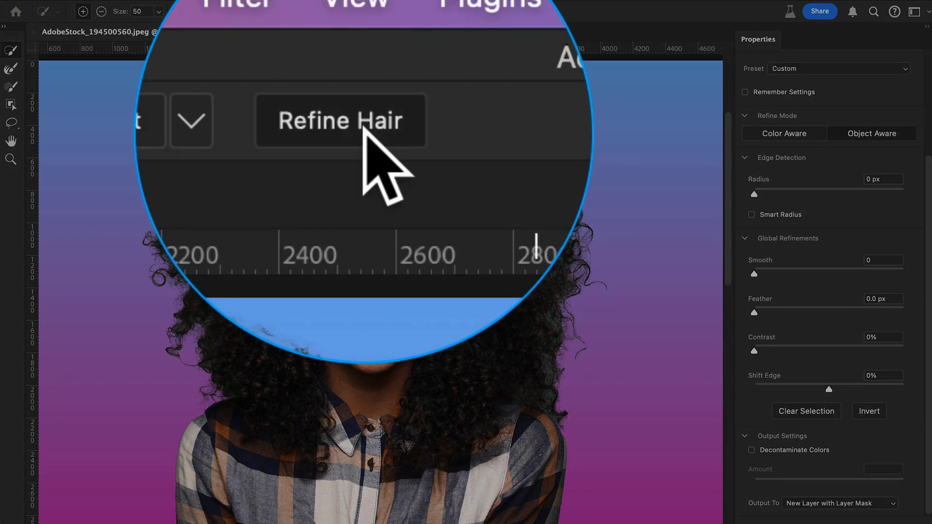
# Apply Refine Hair and zoom in on the top of the curls
pyautogui.click(357, 11)
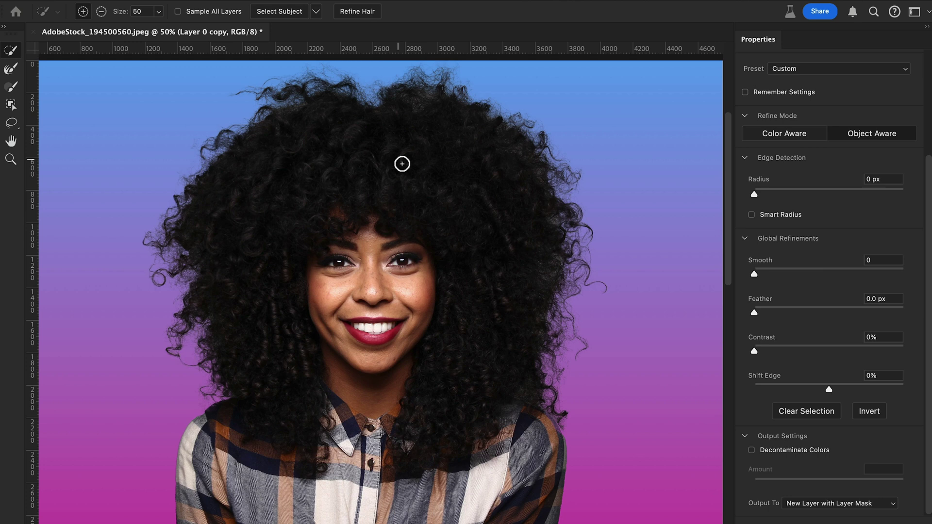
pyautogui.hotkey('ctrl', '+')
pyautogui.moveTo(397, 159); pyautogui.dragTo(418, 214)
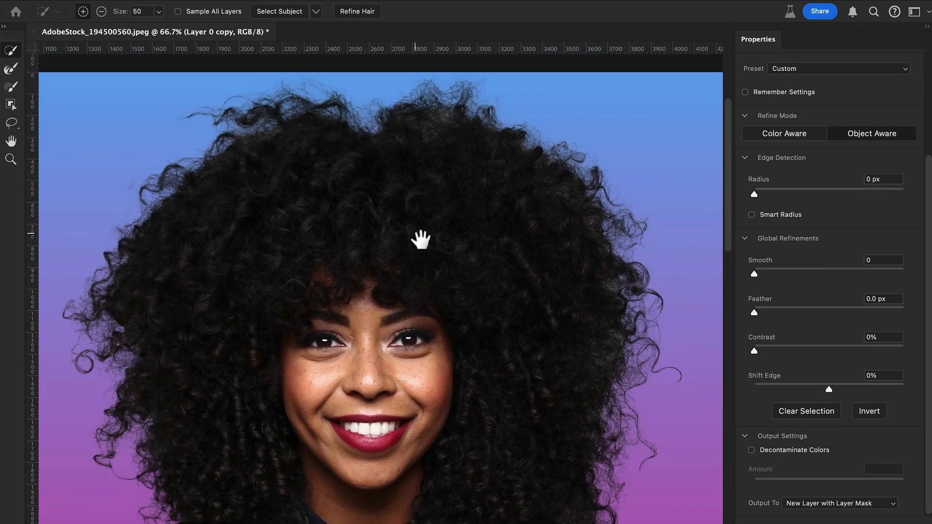
# Brush the outer right-side curls with the Refine Edge Brush, then zoom back out
pyautogui.click(12, 72)
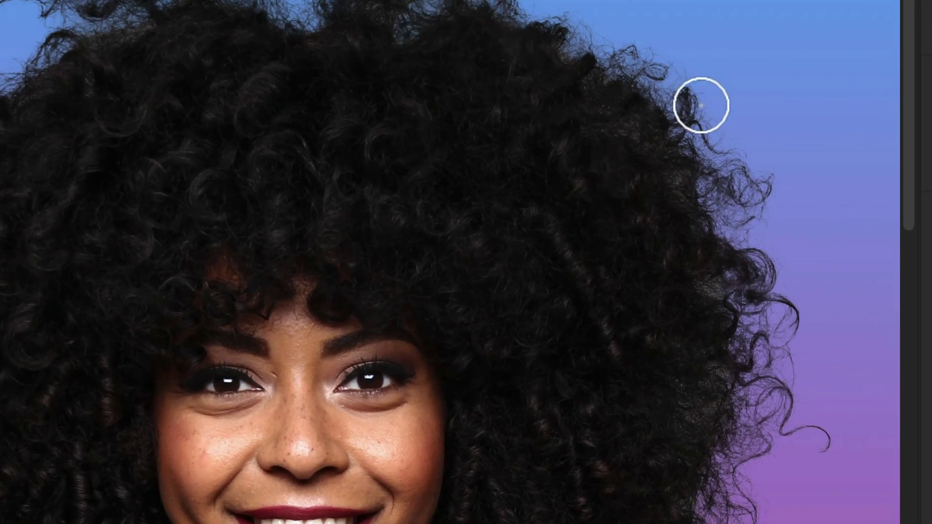
pyautogui.moveTo(762, 129); pyautogui.dragTo(646, 114)
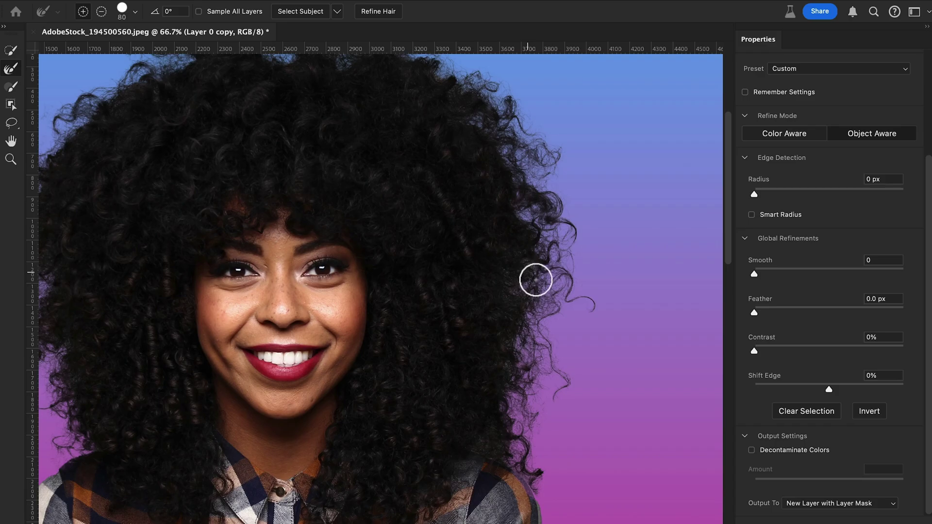
pyautogui.click(537, 264)
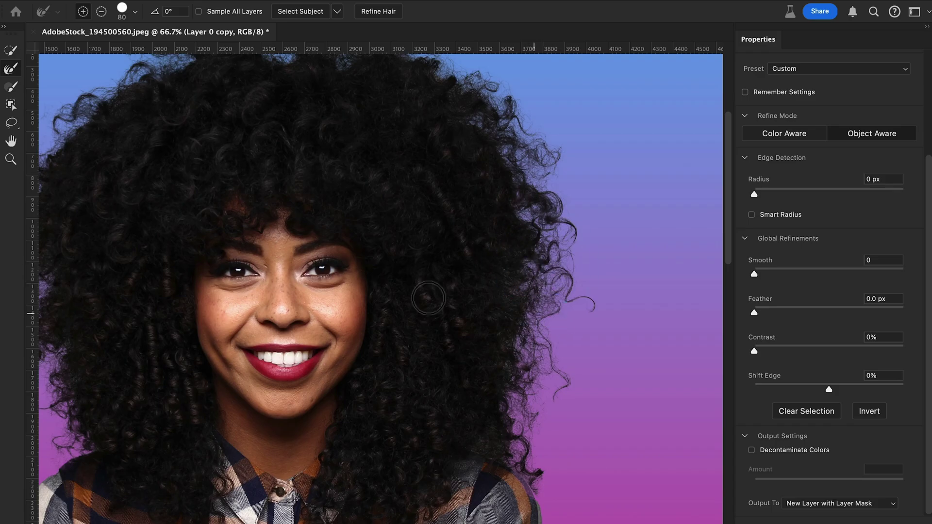
pyautogui.hscroll(-3, 505, 310)
pyautogui.keyDown('alt'); pyautogui.click(416, 306); pyautogui.keyUp('alt')
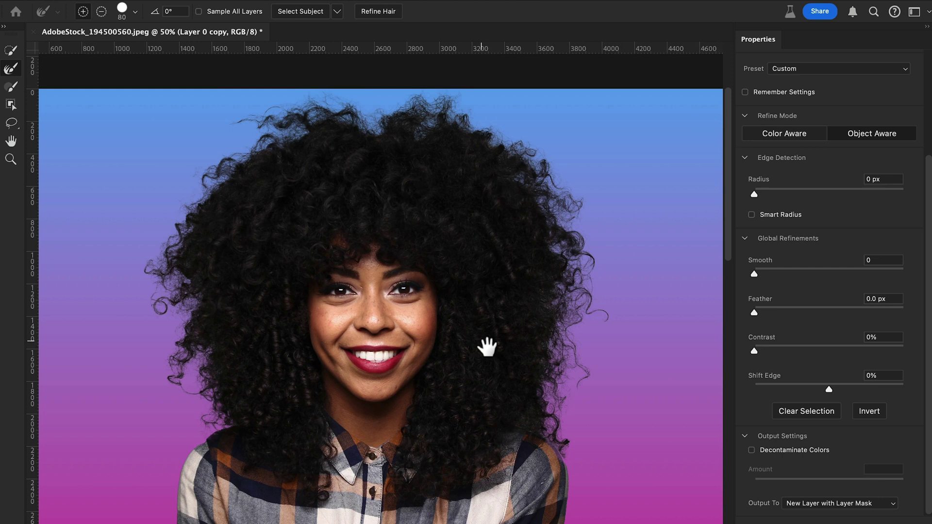
pyautogui.moveTo(487, 347); pyautogui.dragTo(468, 322)
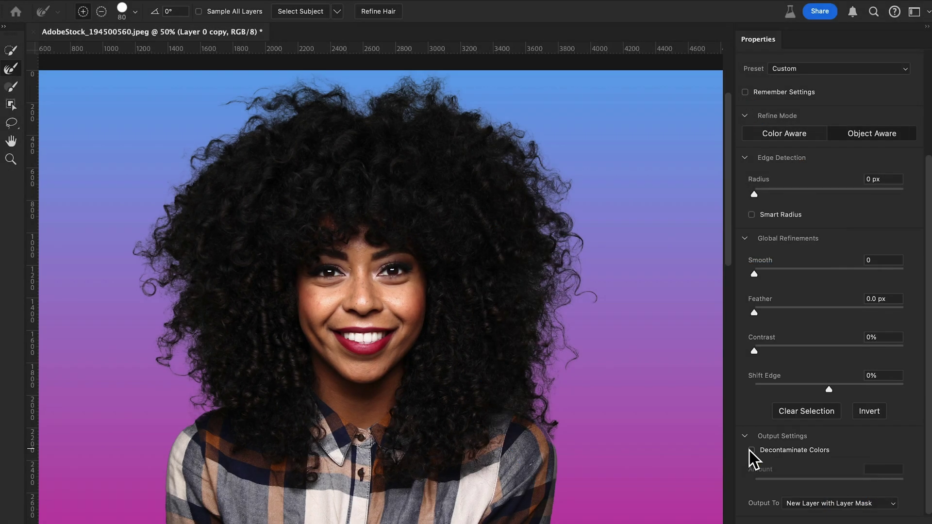
# Enable Decontaminate Colors at 100% and output to New Layer with Layer Mask
pyautogui.click(750, 450)
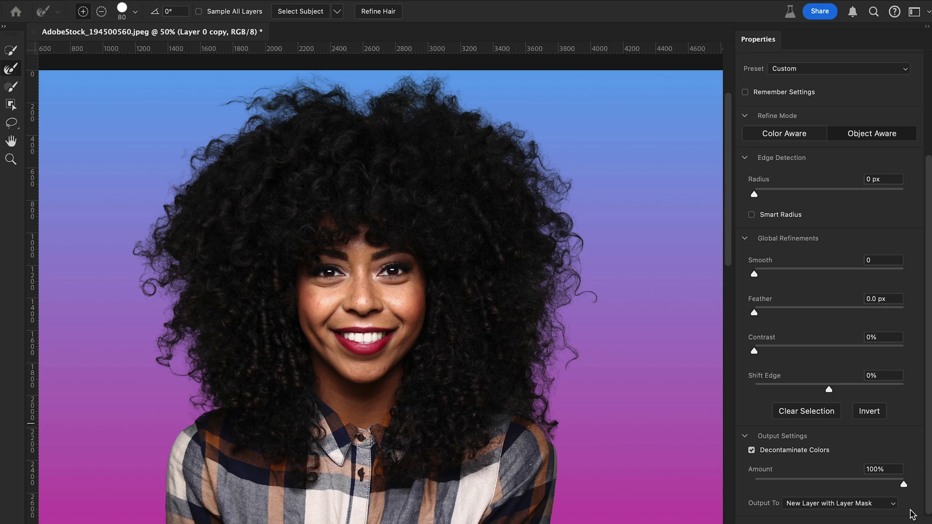
pyautogui.click(879, 505)
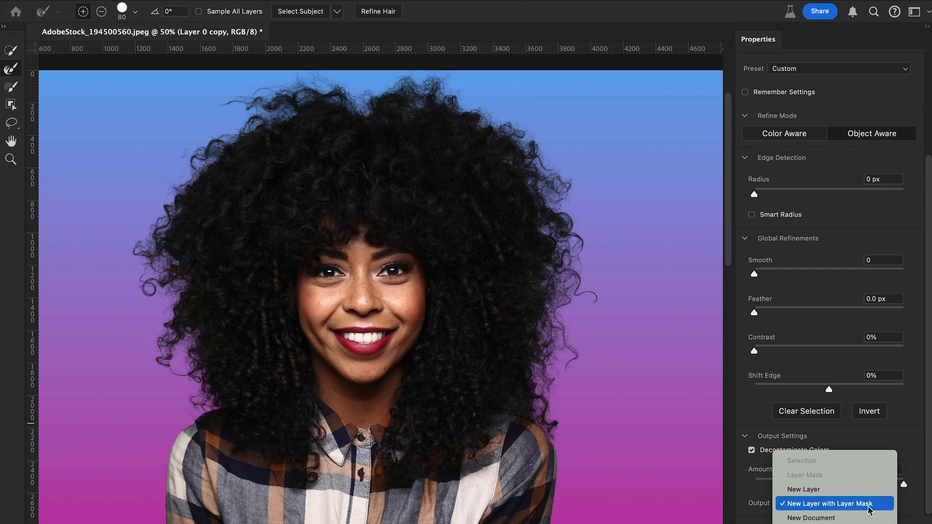
pyautogui.click(869, 504)
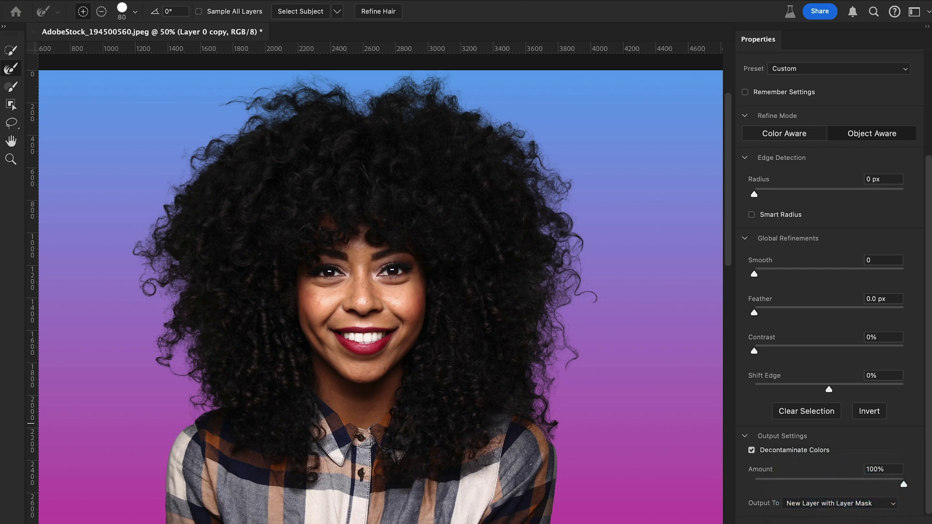
pyautogui.press('Return')
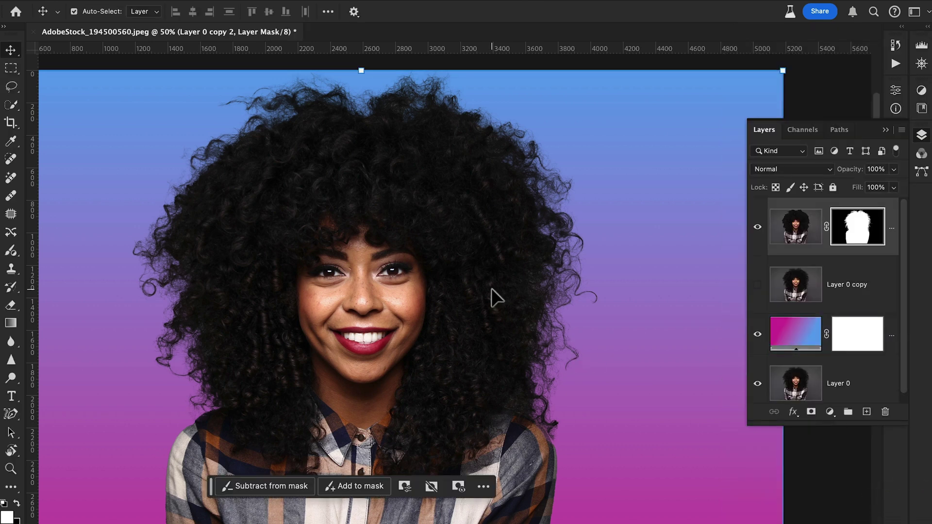
# Inspect the cutout up close, then select Gradient Fill 1 and zoom out to the whole image
pyautogui.scroll(-1, 491, 288)
pyautogui.moveTo(481, 332); pyautogui.dragTo(505, 307)
pyautogui.scroll(1, 500, 306)
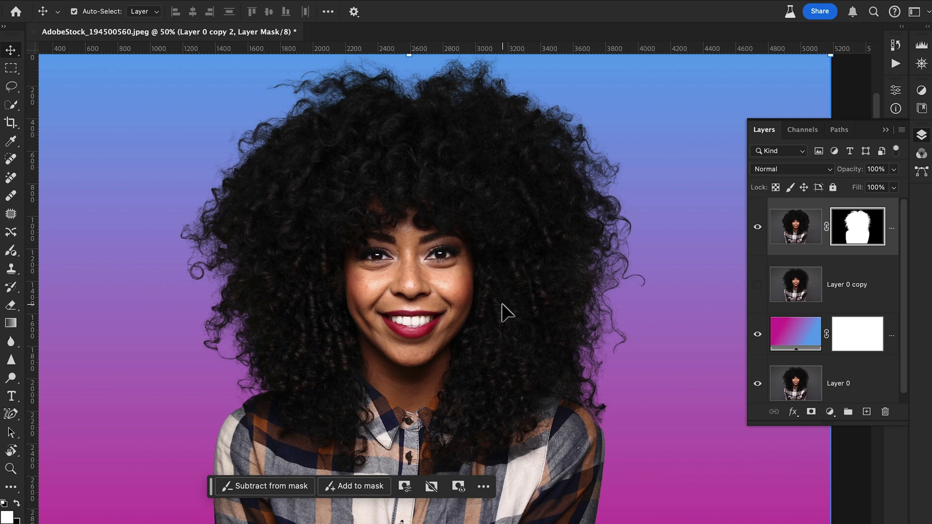
pyautogui.click(792, 334)
pyautogui.press('z')
pyautogui.hotkey('ctrl', '-')
# Drag the Gradient Fill 1 layer's on-canvas handle to tilt it into a diagonal teal-to-pink blend
pyautogui.press('v')
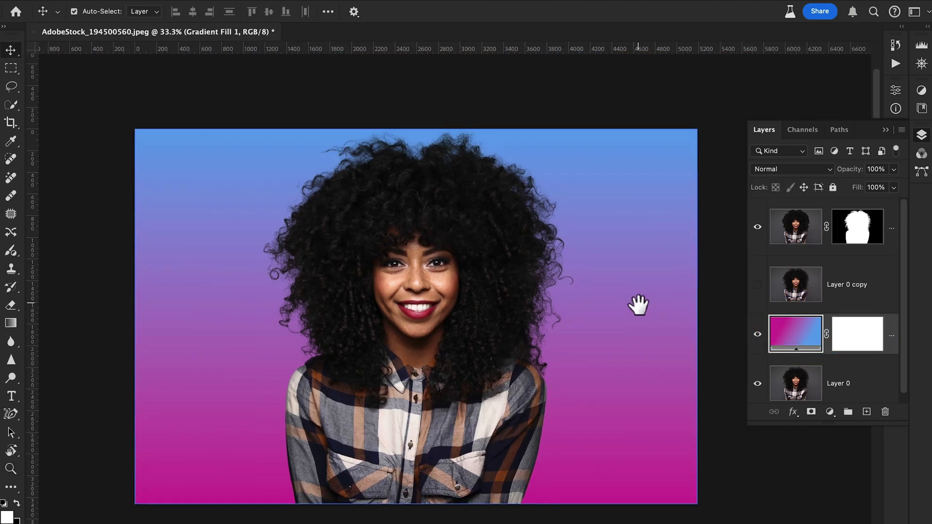
pyautogui.click(632, 301)
pyautogui.doubleClick(792, 328)
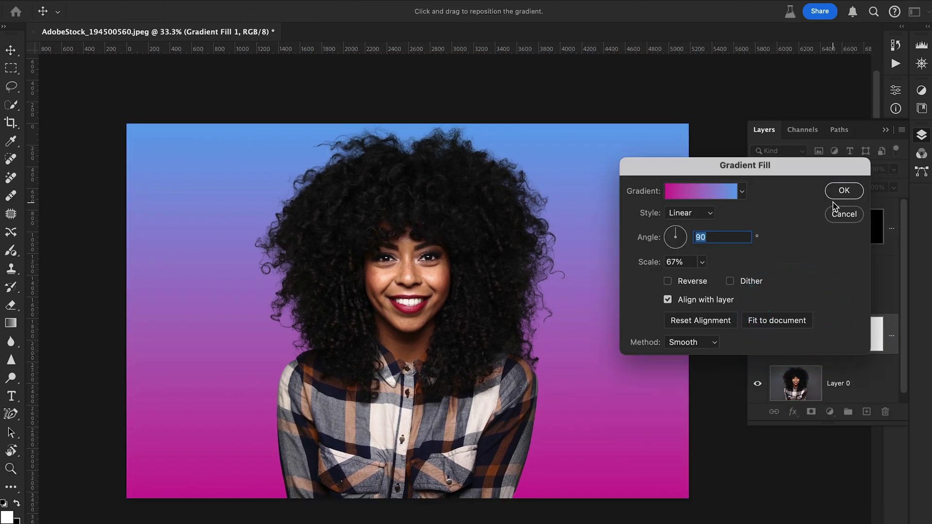
pyautogui.click(844, 214)
pyautogui.press('g')
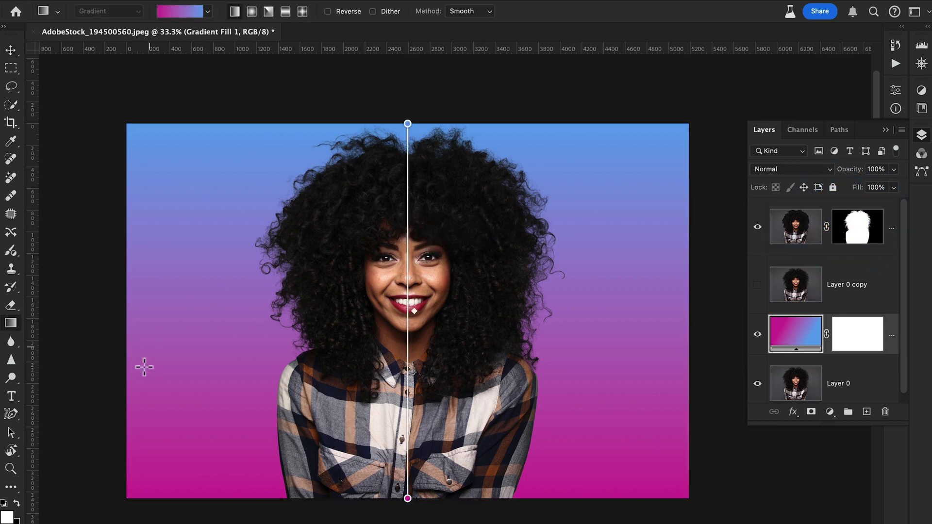
pyautogui.click(800, 341)
pyautogui.moveTo(407, 127); pyautogui.dragTo(406, 98)
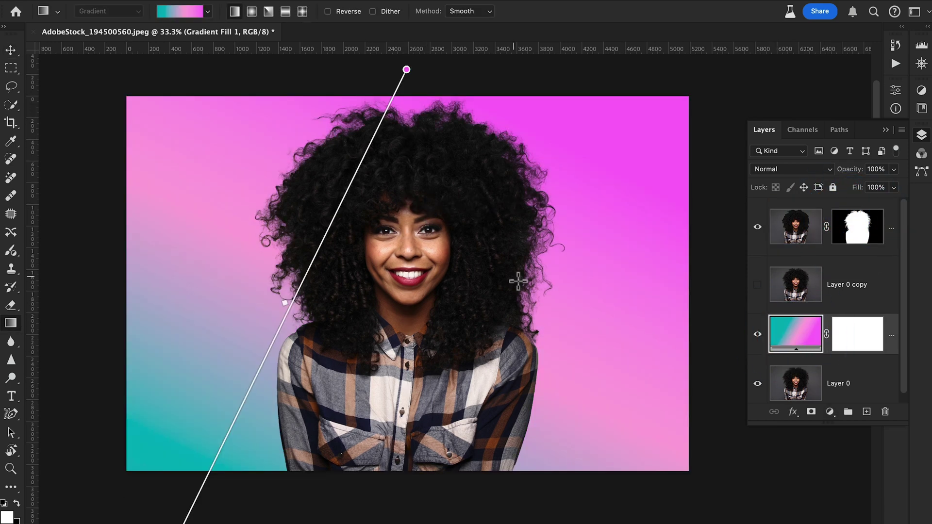
# Select the masked cutout layer and zoom out to view the whole composition
pyautogui.hotkey('ctrl', '+')
pyautogui.scroll(3, 478, 277)
pyautogui.hscroll(-3, 478, 278)
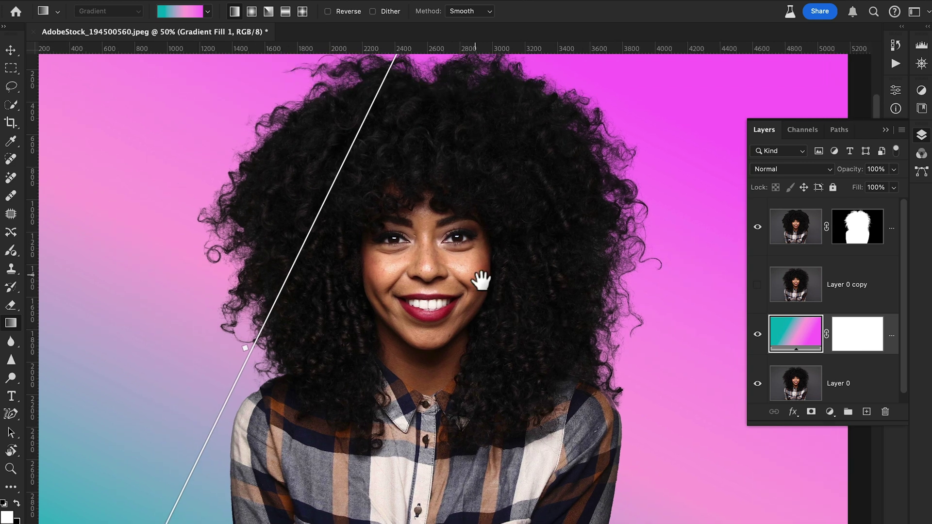
pyautogui.press('v')
pyautogui.hotkey('alt', ']')
pyautogui.hscroll(2, 501, 254)
pyautogui.click(476, 249)
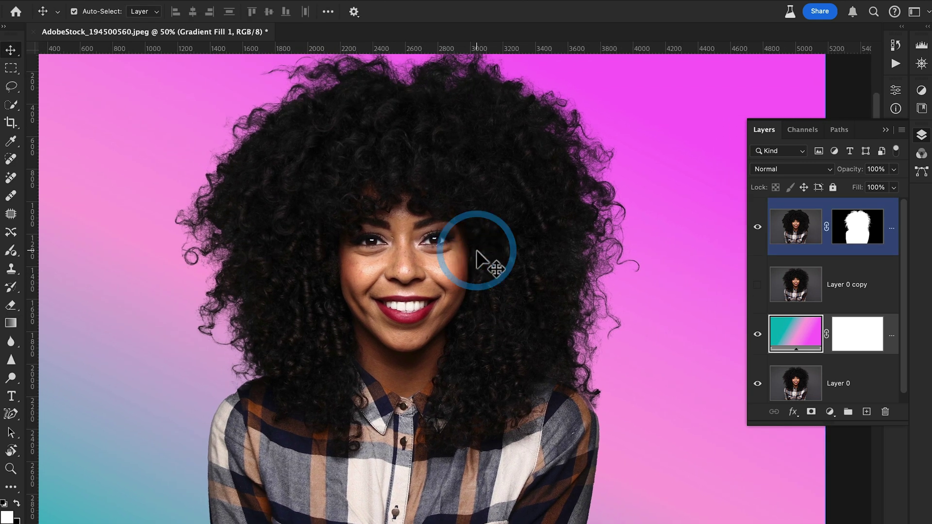
pyautogui.hotkey('ctrl', '-')
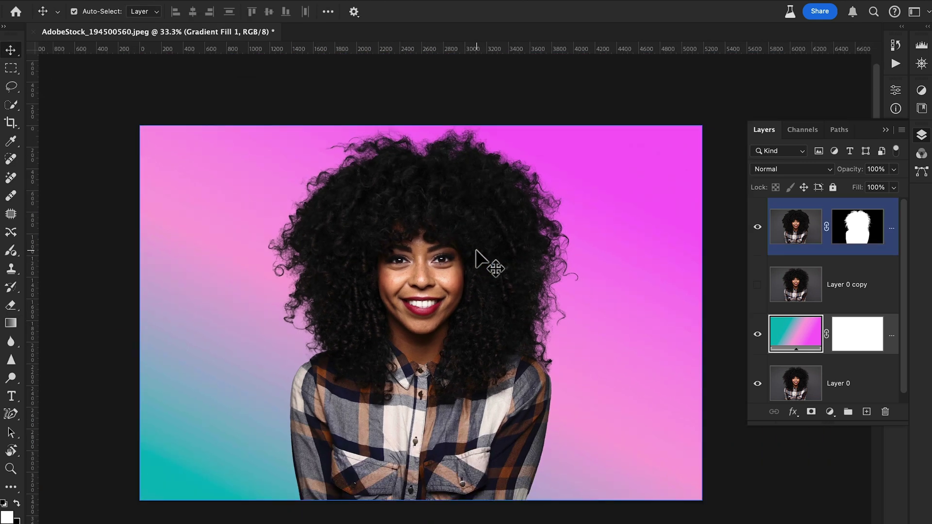